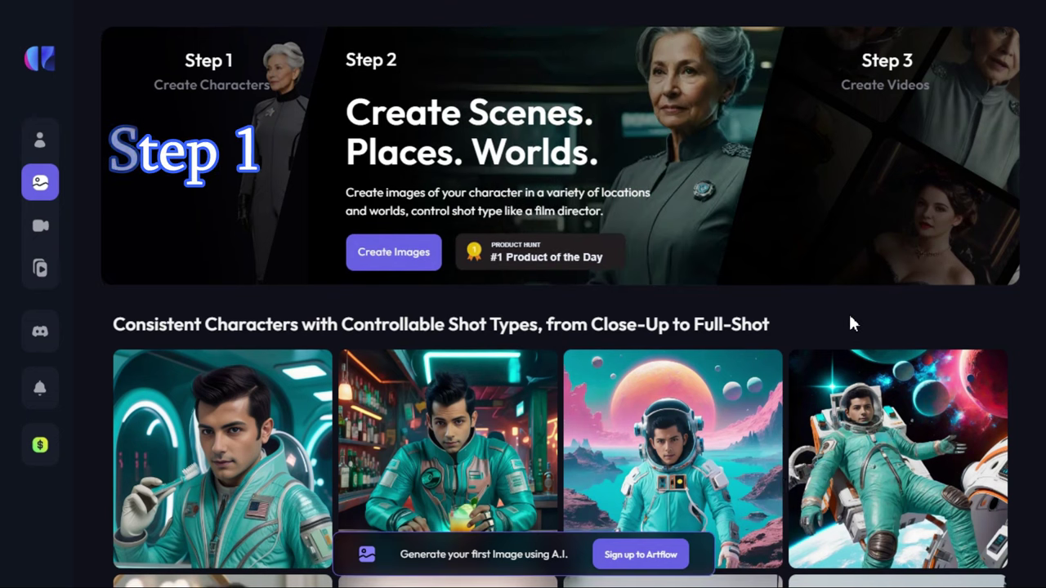
Scroll through the Artflow AI sign-up form to bring its fields into view.
{"action": "scroll", "coordinate": [931, 376], "scroll_direction": "down", "scroll_amount": 1}
{"action": "scroll", "coordinate": [932, 376], "scroll_direction": "down", "scroll_amount": 10}
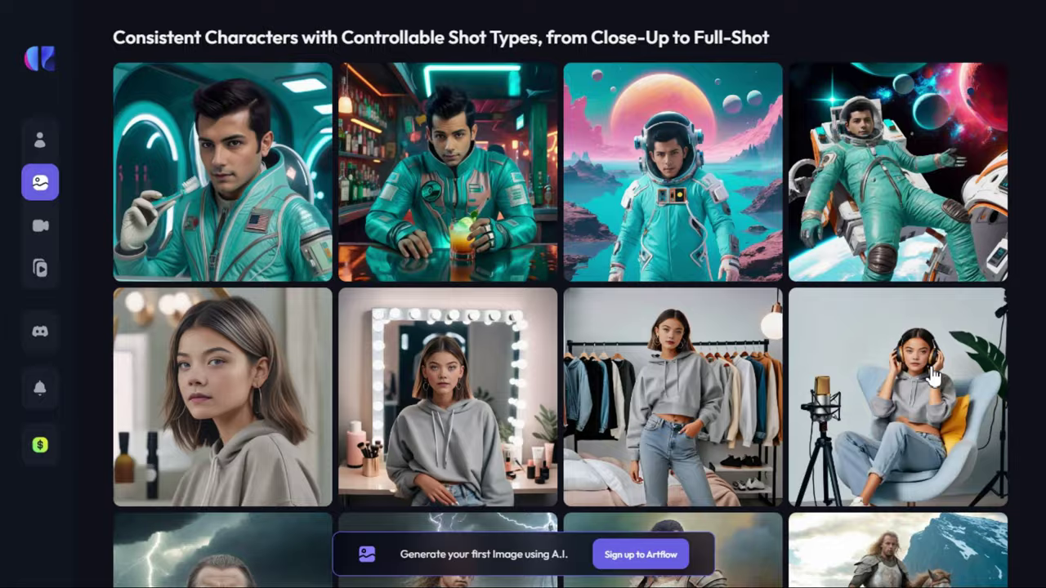
{"action": "scroll", "coordinate": [932, 378], "scroll_direction": "down", "scroll_amount": 2}
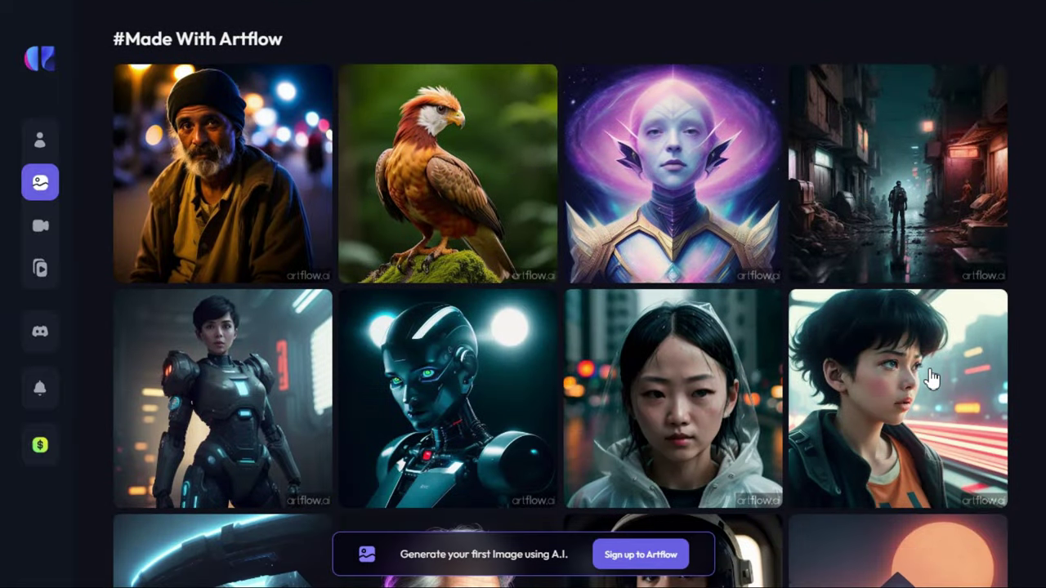
{"action": "scroll", "coordinate": [930, 378], "scroll_direction": "down", "scroll_amount": 7}
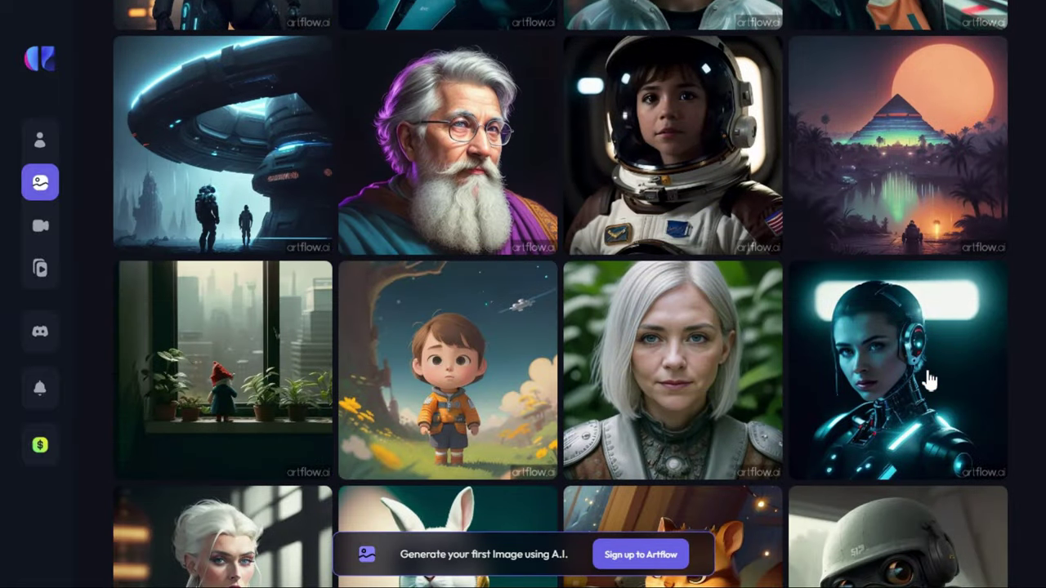
{"action": "scroll", "coordinate": [927, 378], "scroll_direction": "up", "scroll_amount": 8}
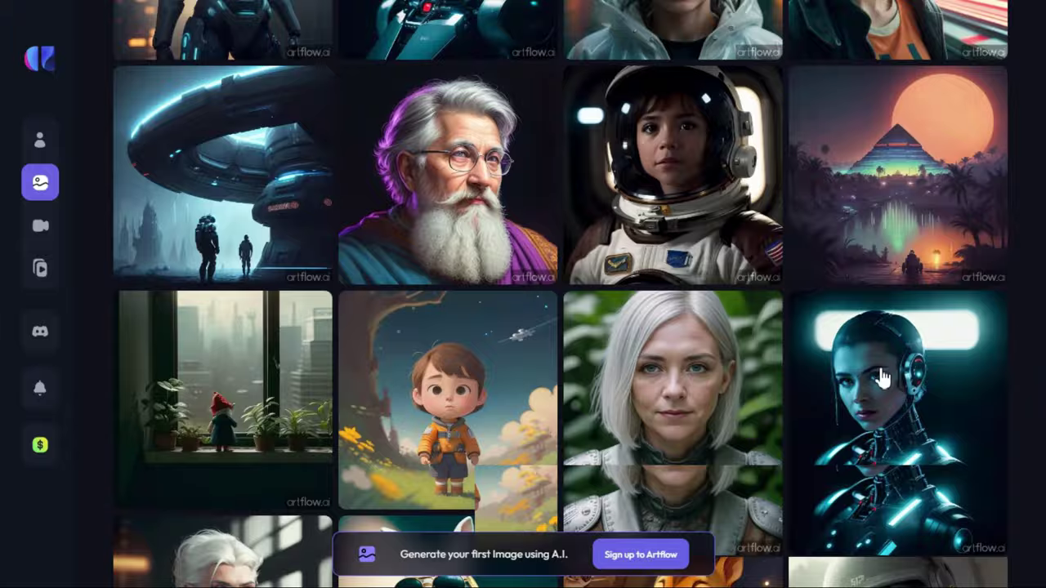
{"action": "scroll", "coordinate": [781, 362], "scroll_direction": "up", "scroll_amount": 10}
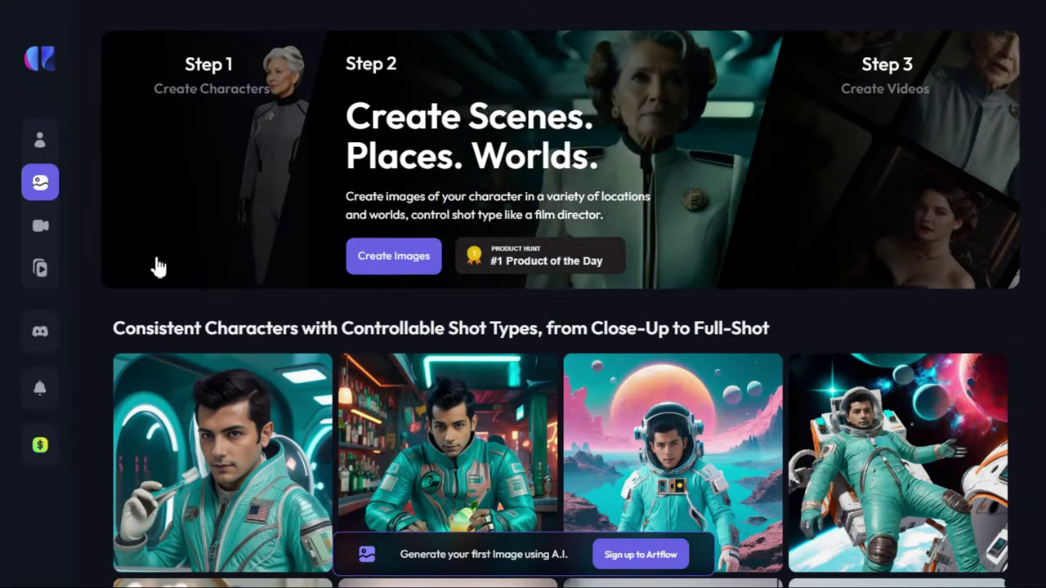
{"action": "mouse_move", "coordinate": [64, 188]}
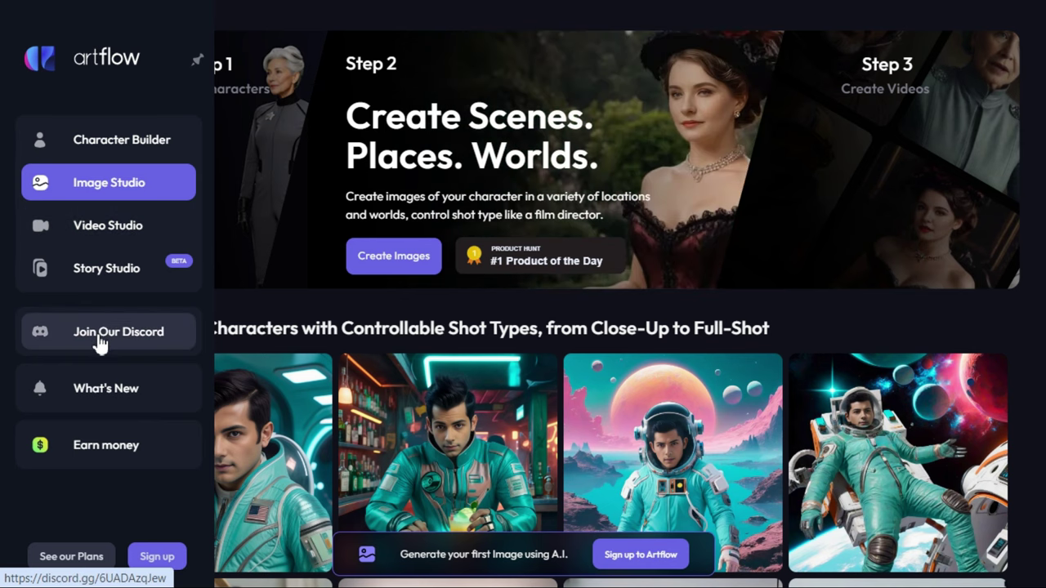
{"action": "scroll", "coordinate": [98, 344], "scroll_direction": "down", "scroll_amount": 1}
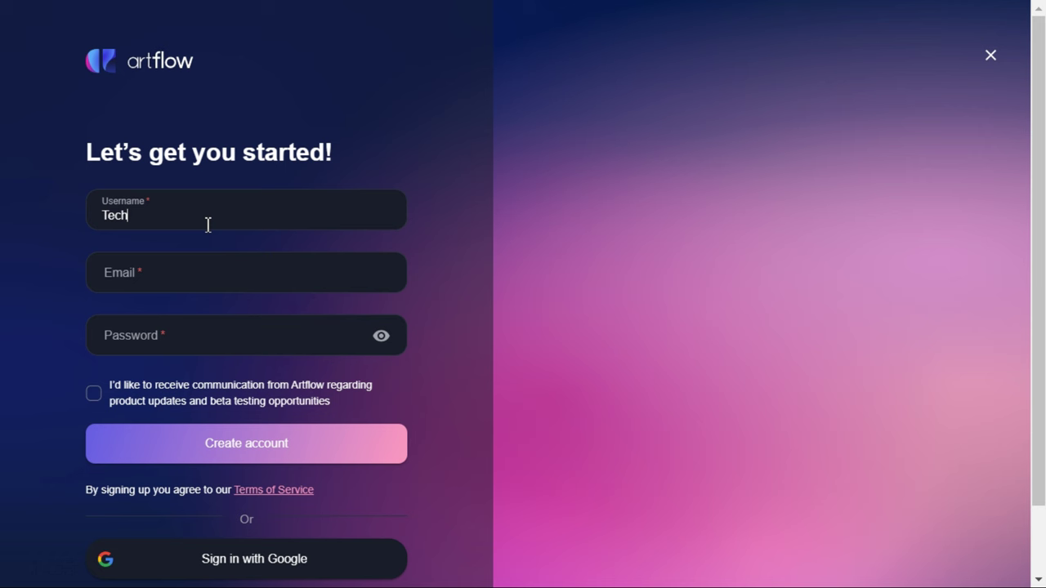
Fill the sign-up e-mail field with the disposable address copied from TempMail.
{"action": "left_click", "coordinate": [183, 275]}
{"action": "key", "text": "ctrl+Tab"}
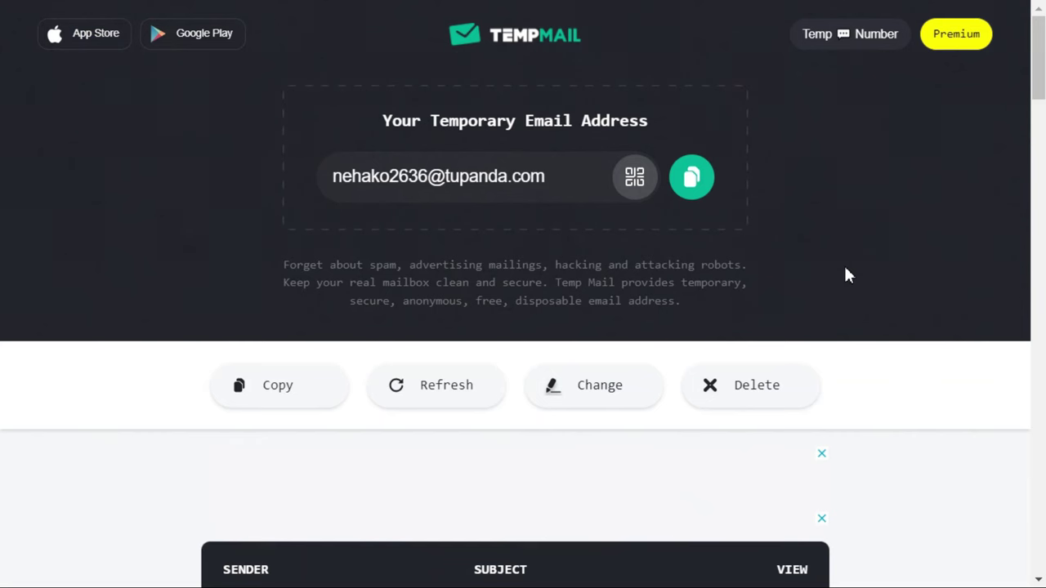
{"action": "left_click", "coordinate": [698, 187]}
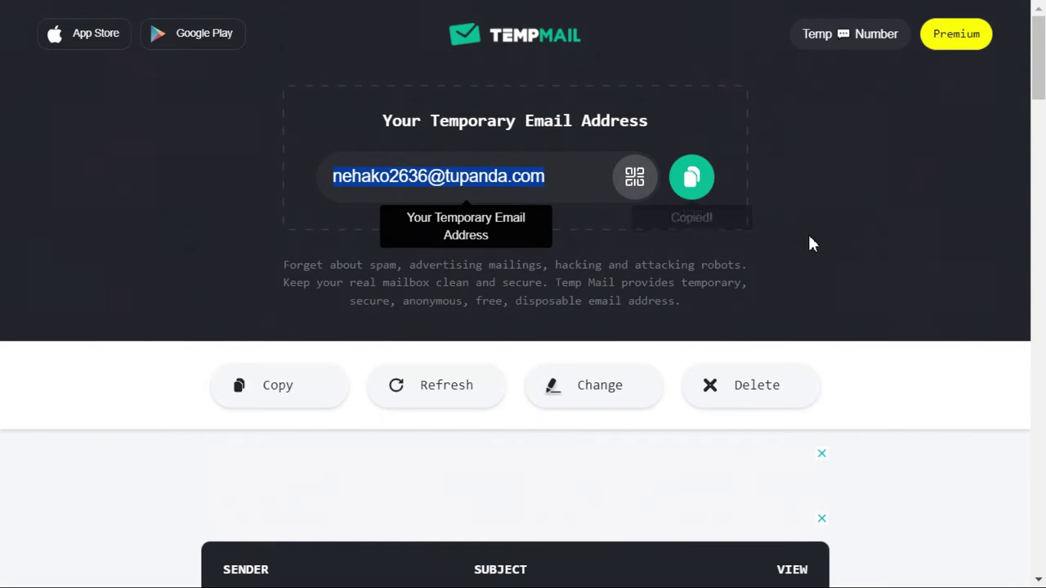
{"action": "key", "text": "ctrl+Tab"}
{"action": "key", "text": "ctrl+v"}
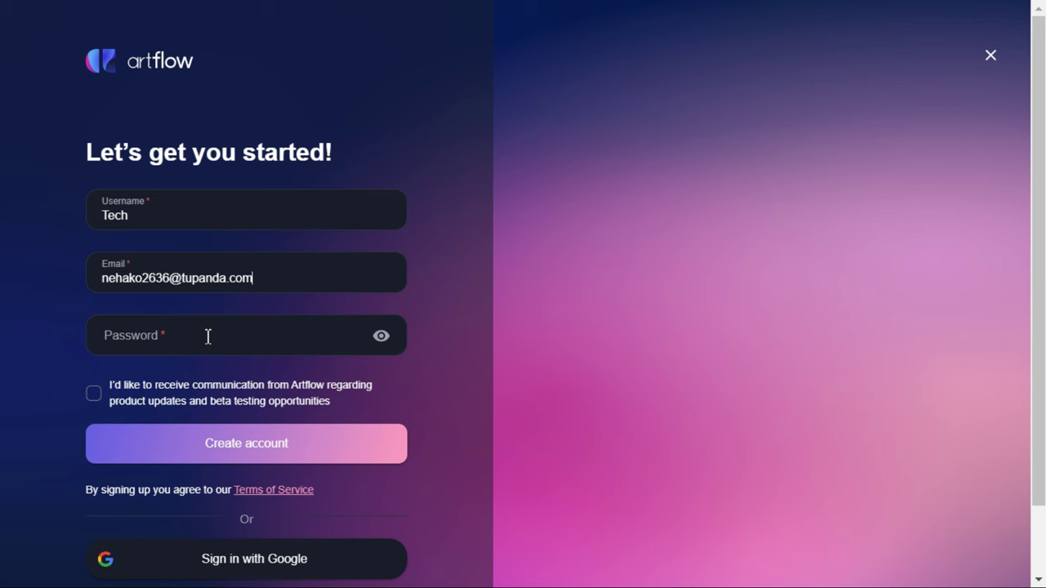
{"action": "left_click", "coordinate": [207, 339]}
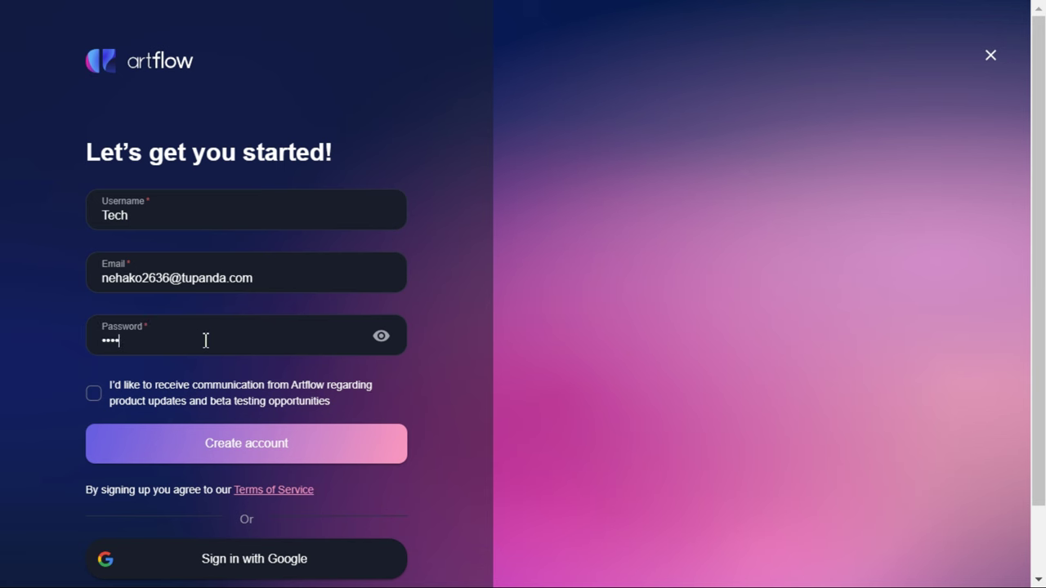
Create the Artflow account and open Artflow's verification e-mail in the TempMail inbox.
{"action": "left_click", "coordinate": [265, 449]}
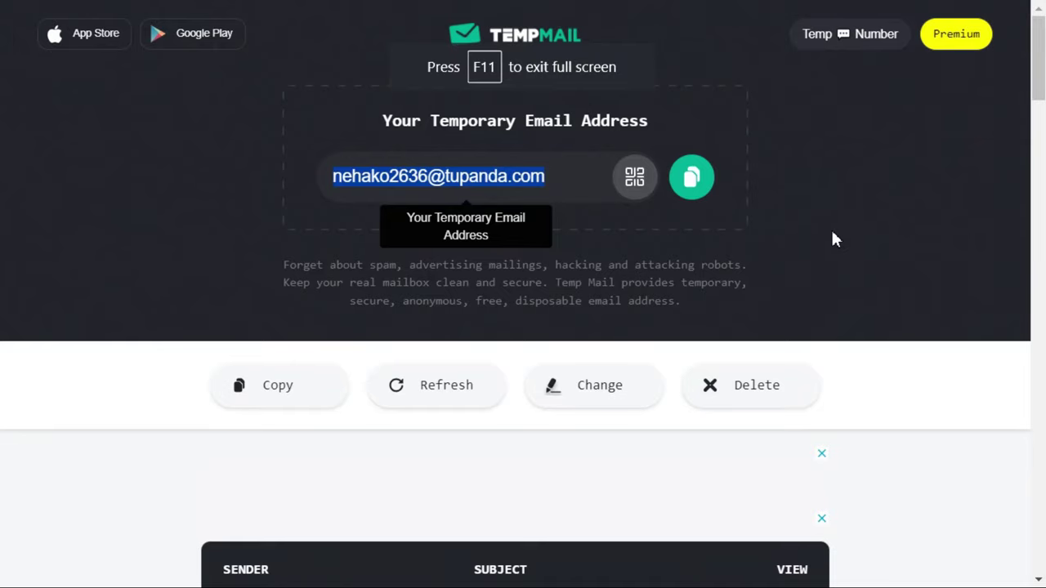
{"action": "scroll", "coordinate": [834, 237], "scroll_direction": "down", "scroll_amount": 3}
{"action": "left_click", "coordinate": [516, 343]}
{"action": "scroll", "coordinate": [628, 359], "scroll_direction": "down", "scroll_amount": 4}
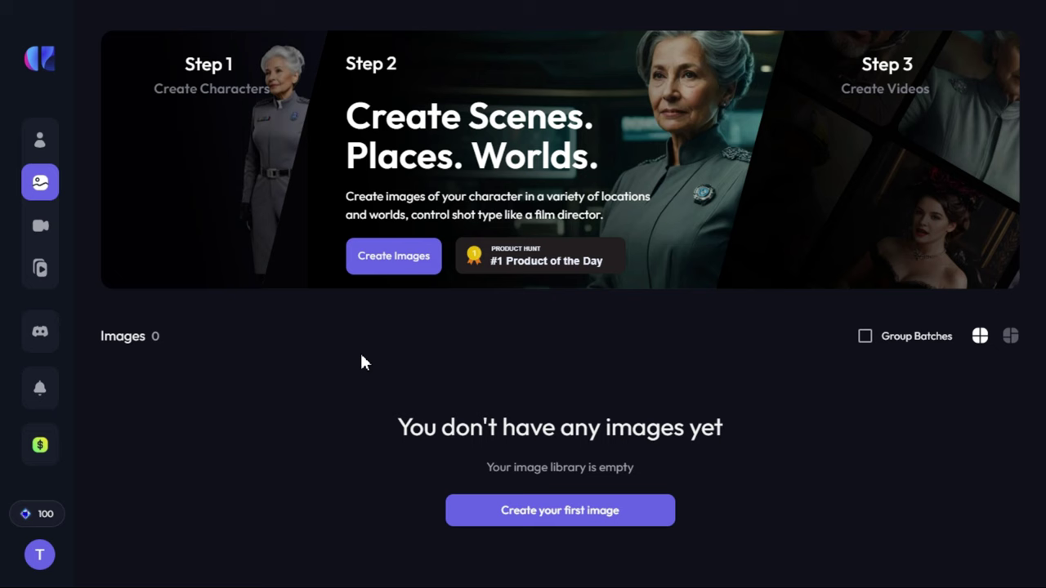
{"action": "mouse_move", "coordinate": [40, 527]}
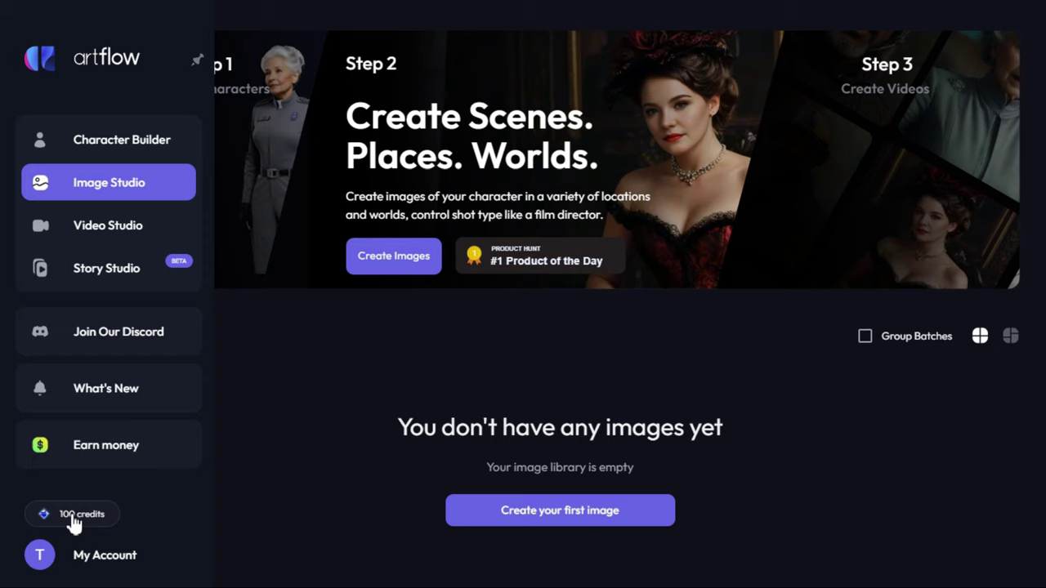
{"action": "left_click", "coordinate": [73, 518]}
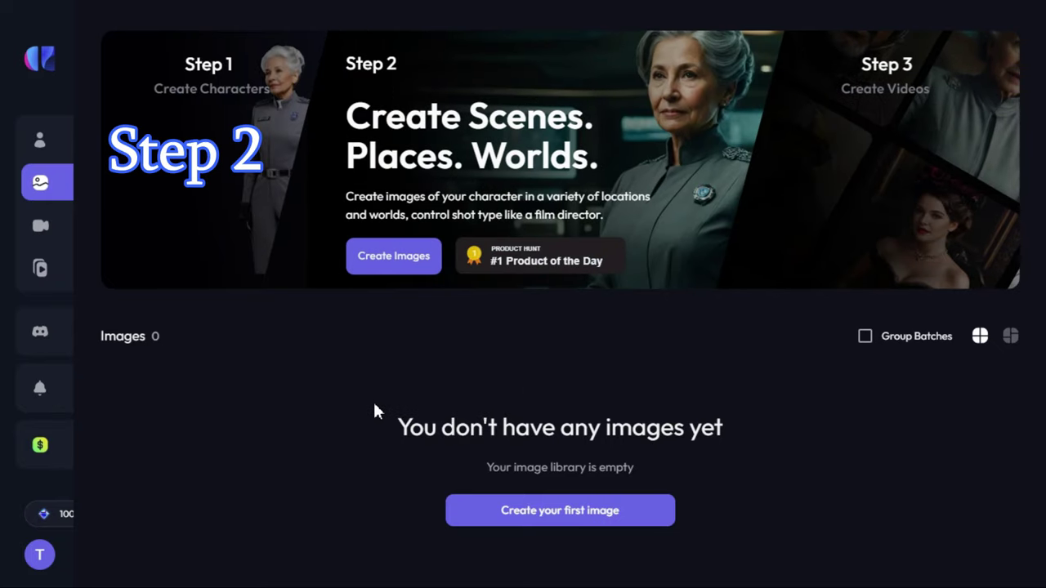
{"action": "mouse_move", "coordinate": [40, 197]}
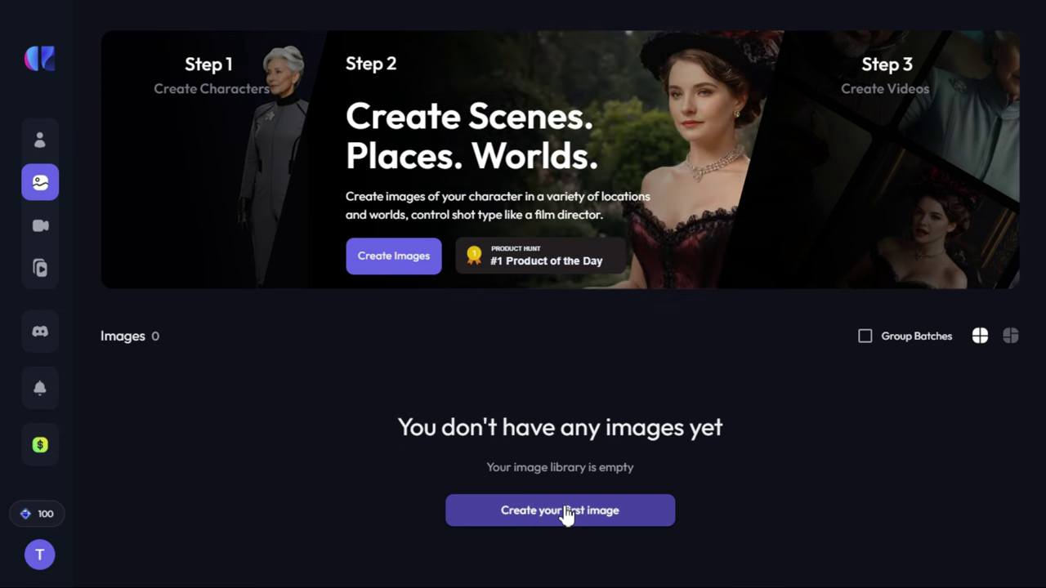
Start the first image and leave Artflow v2 switched on.
{"action": "left_click", "coordinate": [560, 511]}
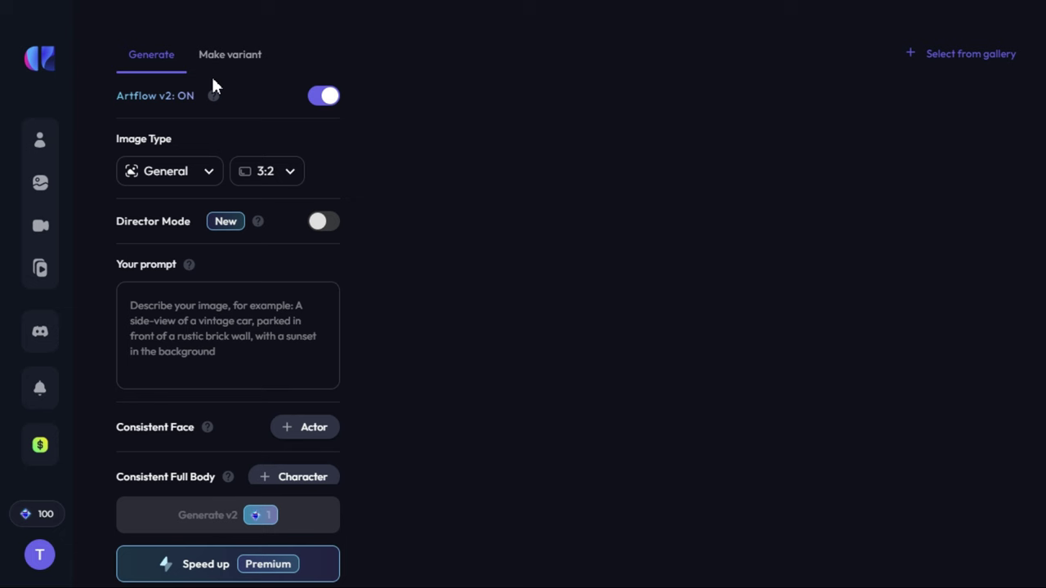
{"action": "mouse_move", "coordinate": [216, 98]}
{"action": "left_click", "coordinate": [325, 100]}
{"action": "left_click", "coordinate": [326, 101]}
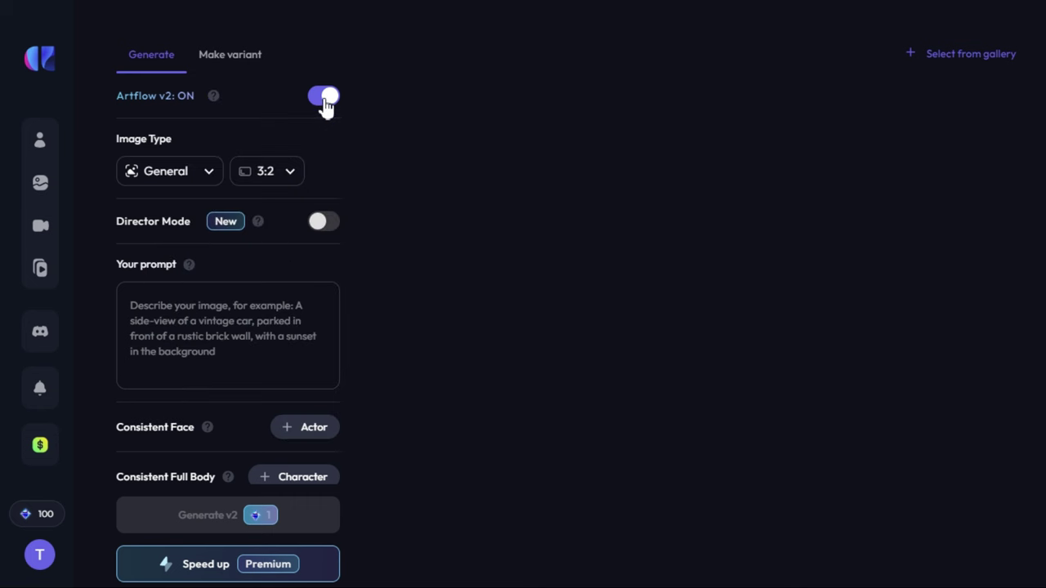
Keep General as the image type and 3:2 as the aspect ratio.
{"action": "left_click", "coordinate": [208, 174]}
{"action": "mouse_move", "coordinate": [213, 237]}
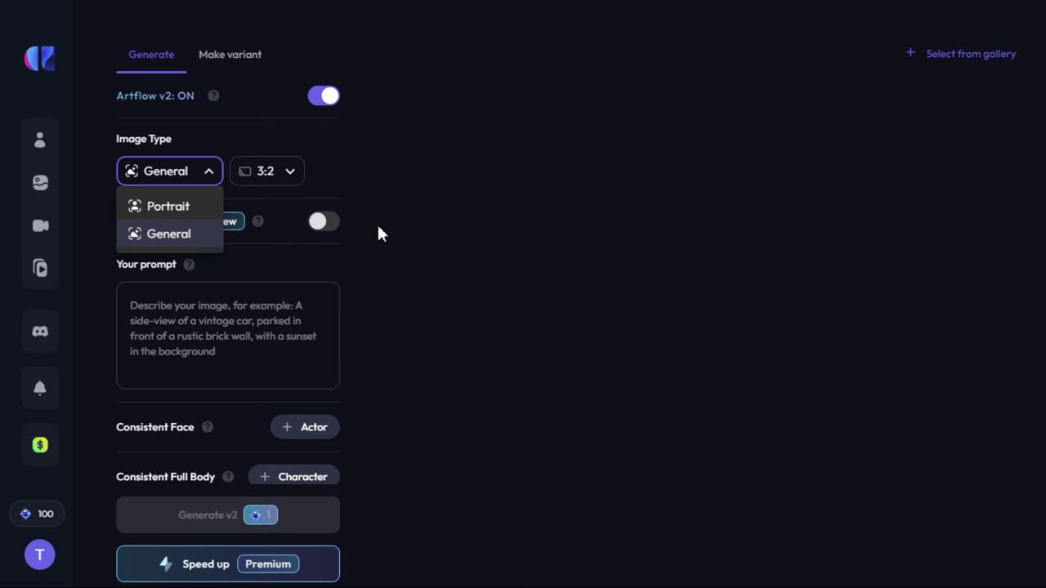
{"action": "left_click", "coordinate": [399, 215]}
{"action": "left_click", "coordinate": [299, 173]}
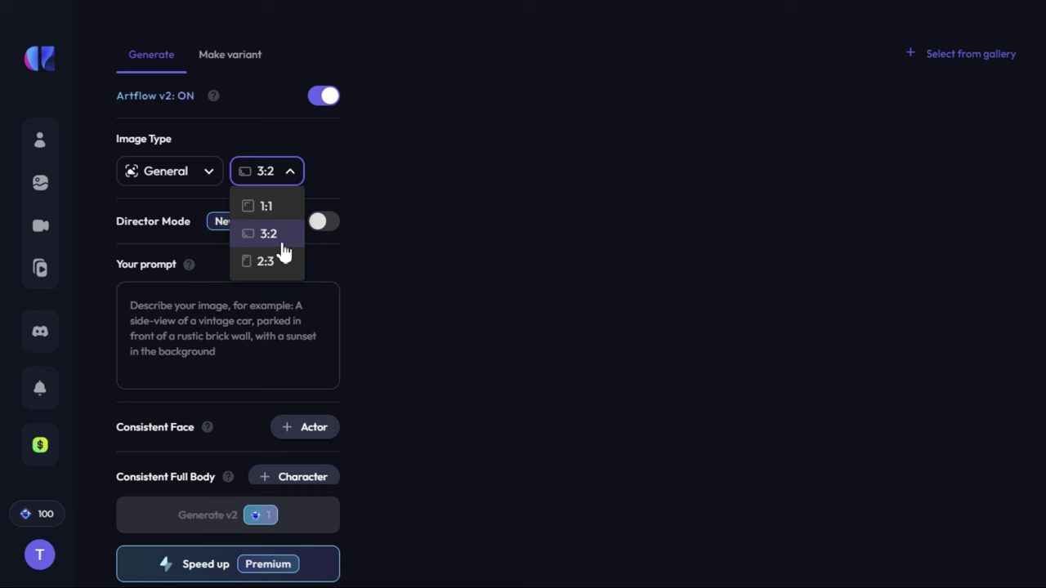
{"action": "left_click", "coordinate": [389, 192]}
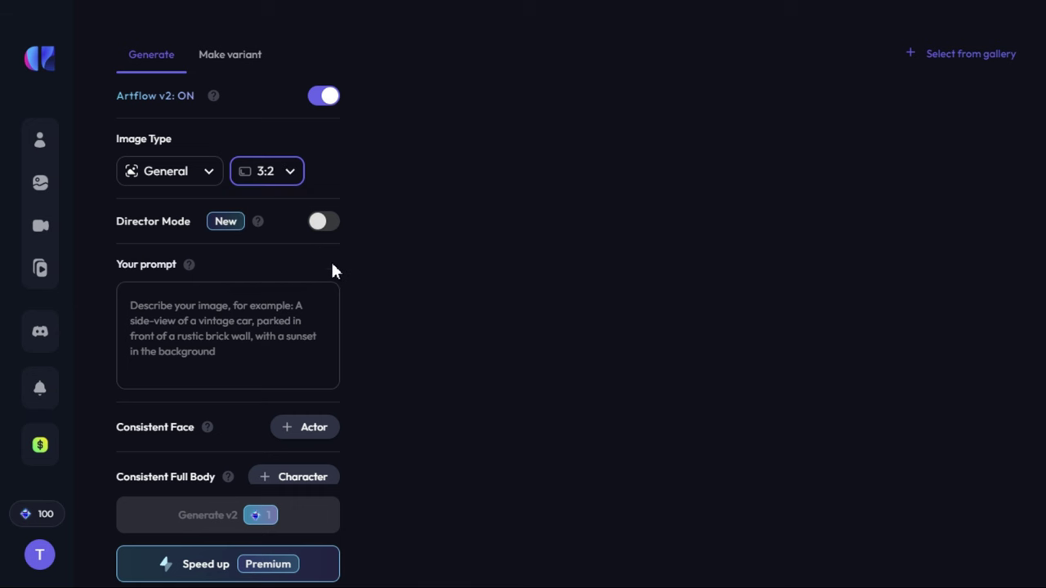
{"action": "mouse_move", "coordinate": [258, 221]}
Enable Director Mode, centre the figure, and settle the framing on Mid shot.
{"action": "left_click", "coordinate": [324, 222]}
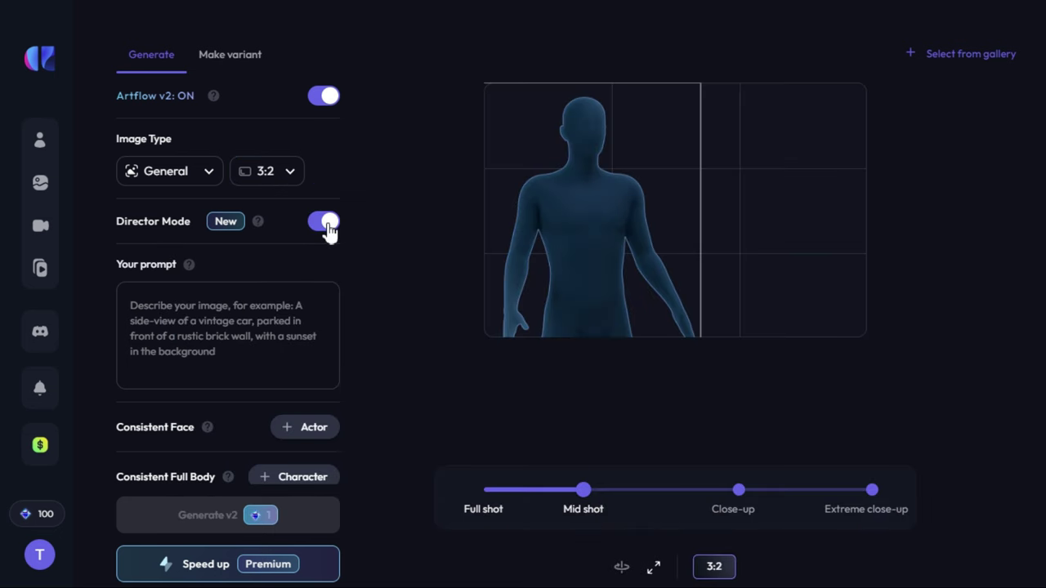
{"action": "left_click_drag", "start_coordinate": [607, 255], "coordinate": [709, 243]}
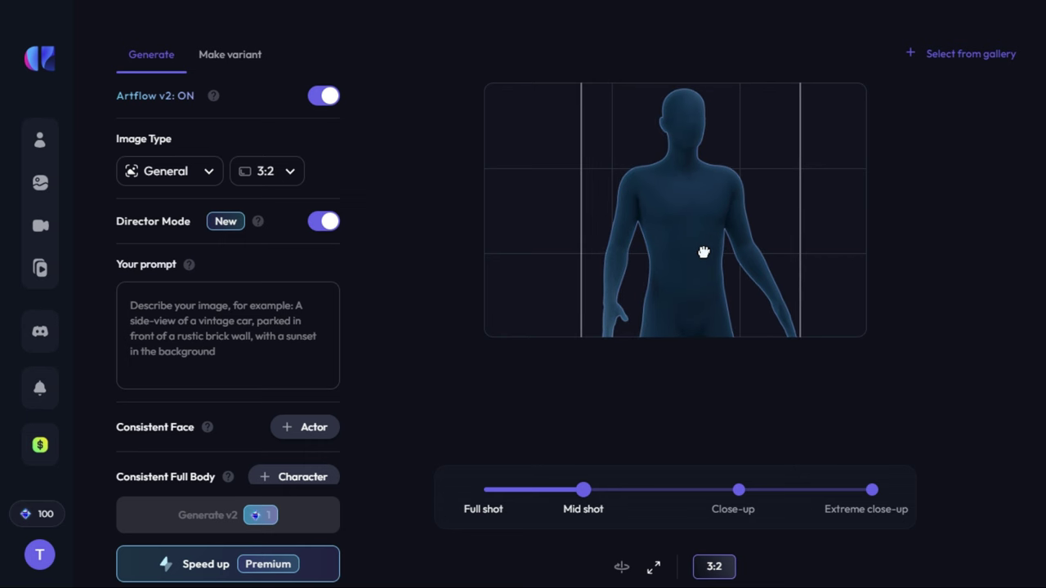
{"action": "left_click", "coordinate": [740, 492]}
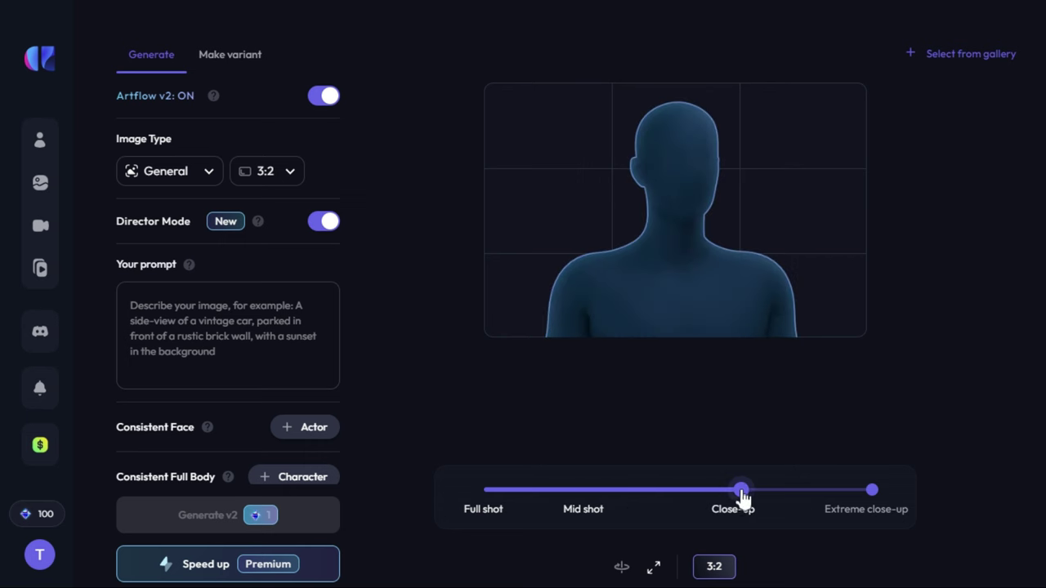
{"action": "left_click", "coordinate": [872, 493]}
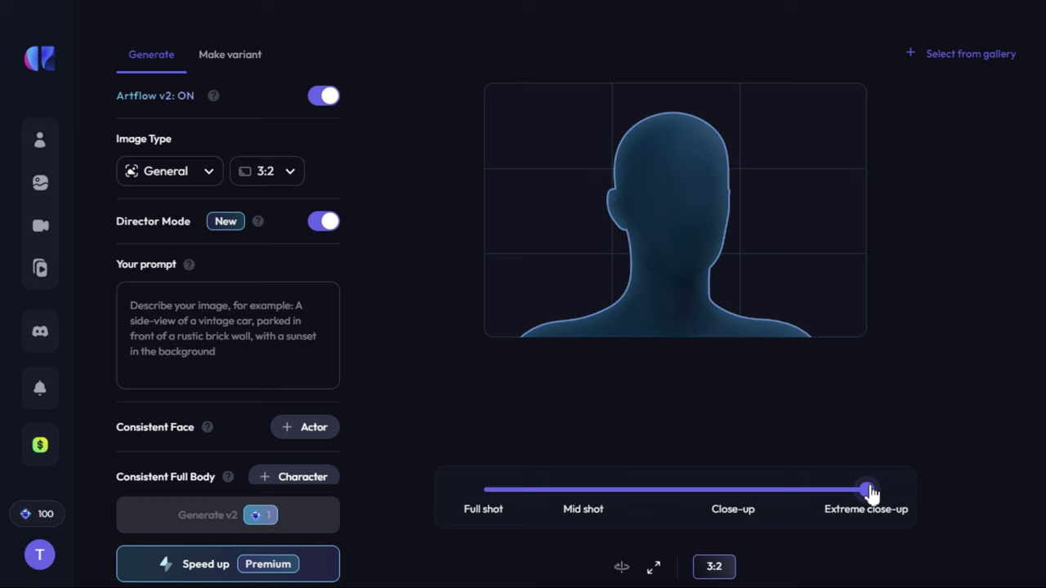
{"action": "left_click", "coordinate": [493, 495]}
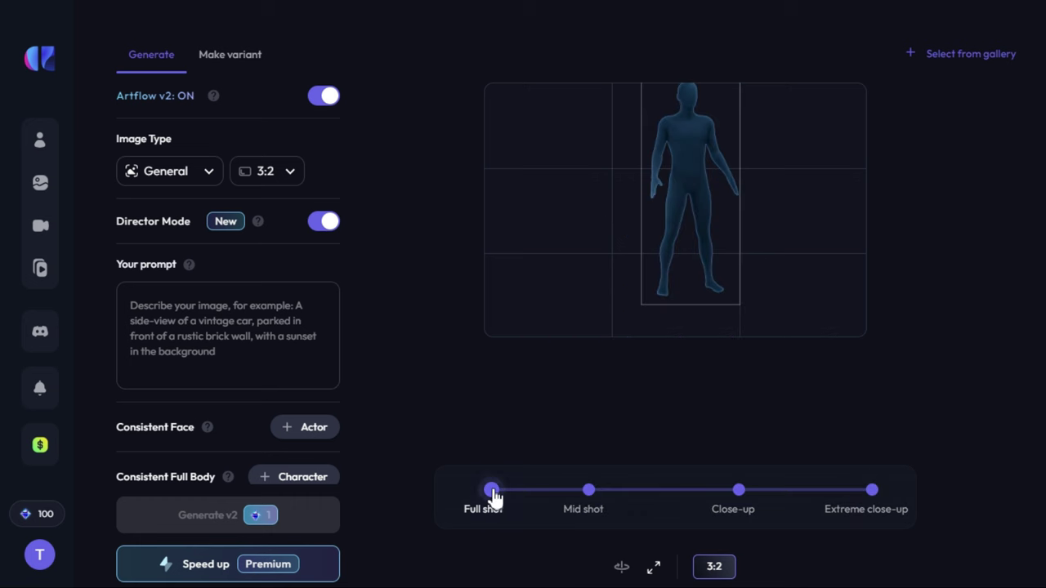
{"action": "left_click", "coordinate": [593, 493]}
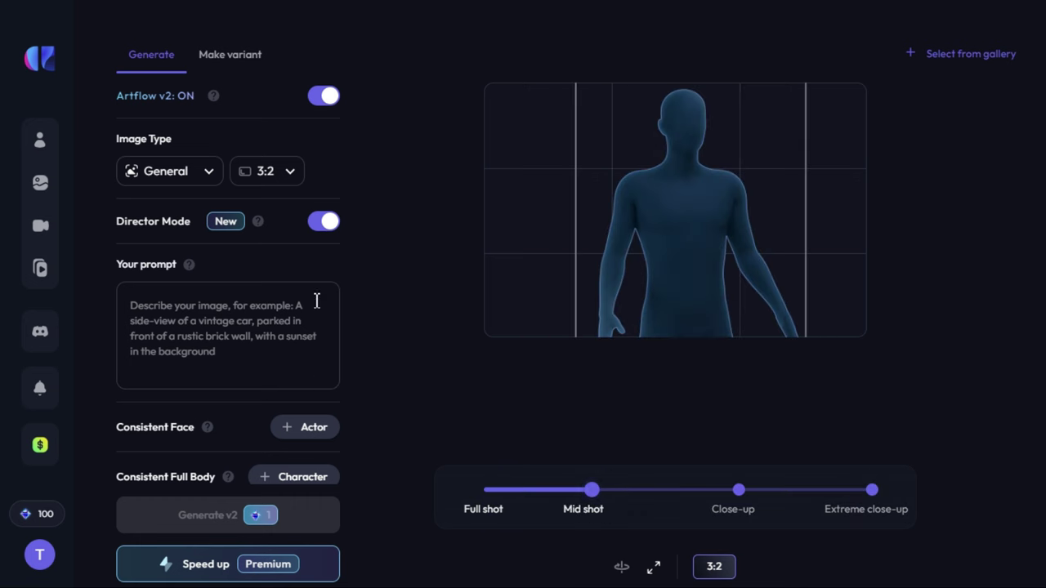
{"action": "left_click", "coordinate": [218, 318]}
Enter the image prompt 'Beautiful girl, front face'.
{"action": "left_click", "coordinate": [187, 307]}
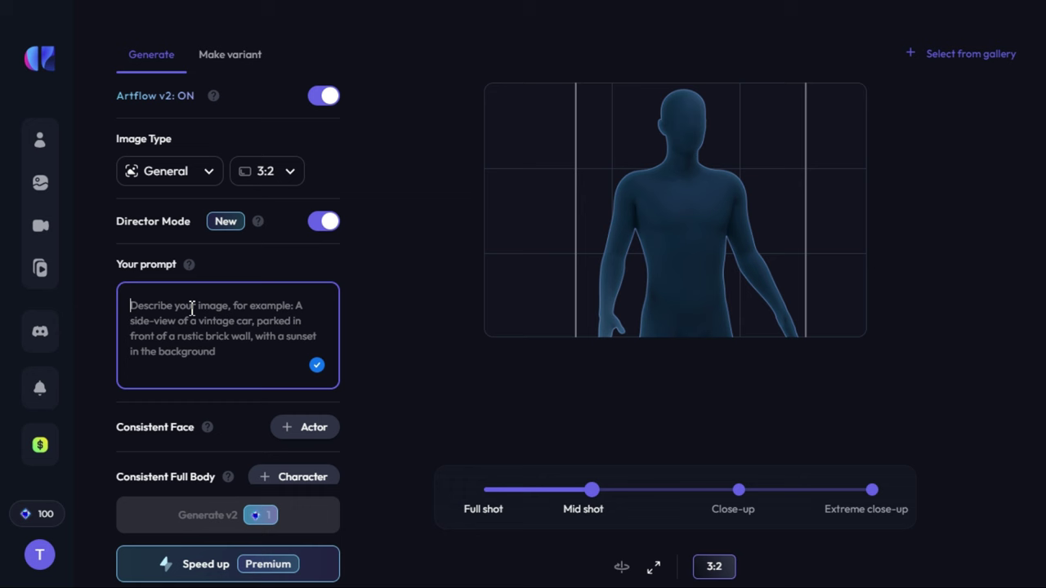
{"action": "type", "text": "Beautiful girl, front face"}
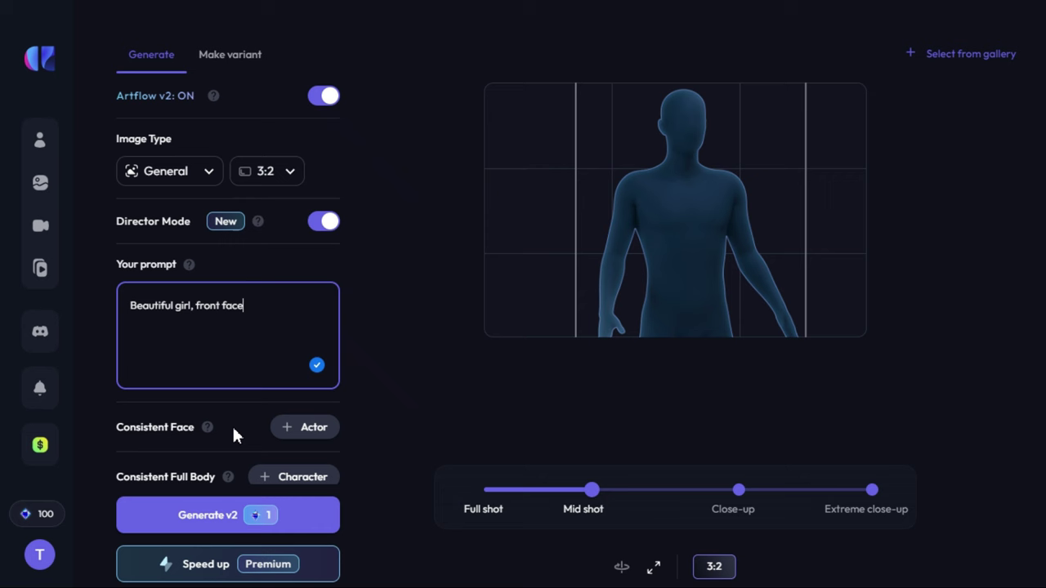
{"action": "scroll", "coordinate": [251, 429], "scroll_direction": "down", "scroll_amount": 1}
{"action": "scroll", "coordinate": [249, 423], "scroll_direction": "down", "scroll_amount": 2}
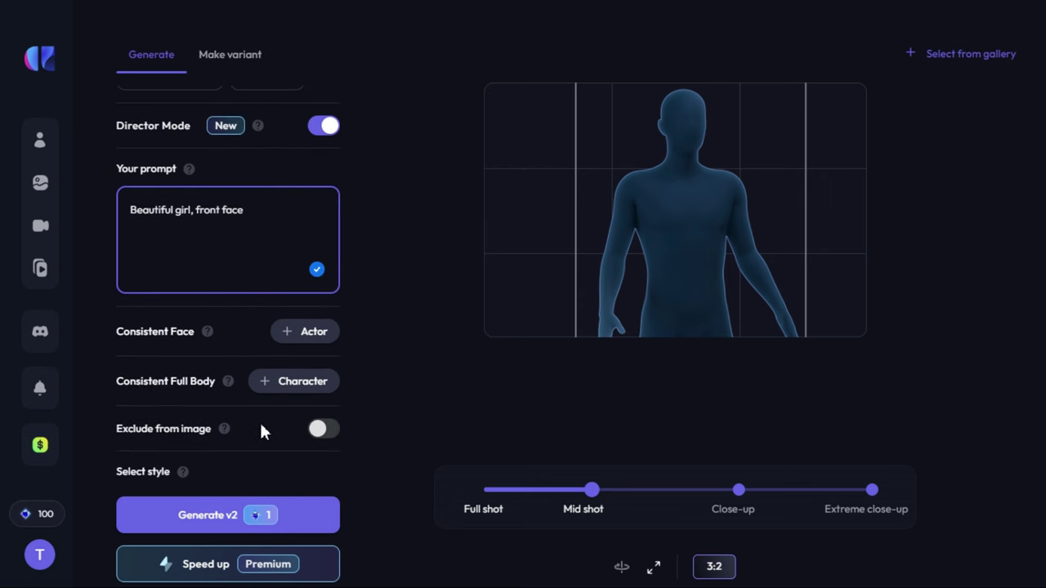
Switch off the 'Exclude from image' negative prompt.
{"action": "left_click", "coordinate": [321, 429]}
{"action": "scroll", "coordinate": [361, 411], "scroll_direction": "down", "scroll_amount": 1}
{"action": "scroll", "coordinate": [305, 390], "scroll_direction": "down", "scroll_amount": 4}
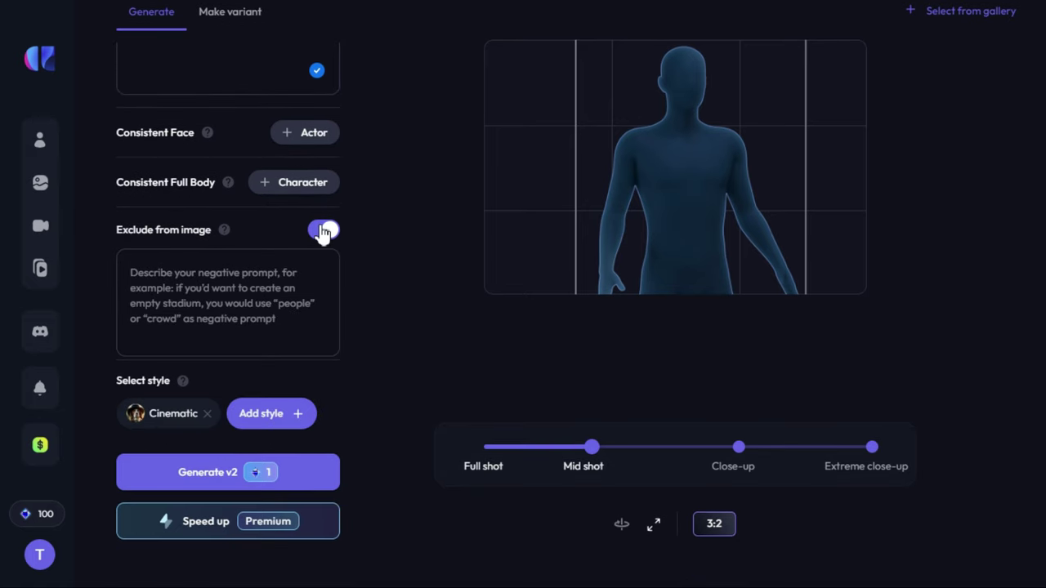
{"action": "left_click", "coordinate": [324, 229]}
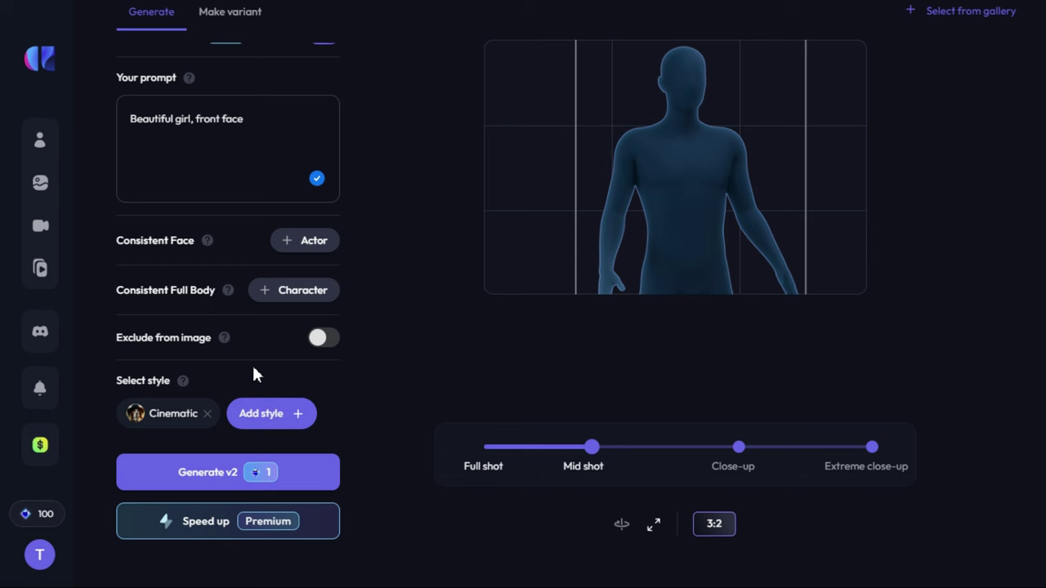
{"action": "mouse_move", "coordinate": [182, 386]}
Replace the Cinematic style with Realistic and generate the images with Artflow v2.
{"action": "left_click", "coordinate": [279, 412]}
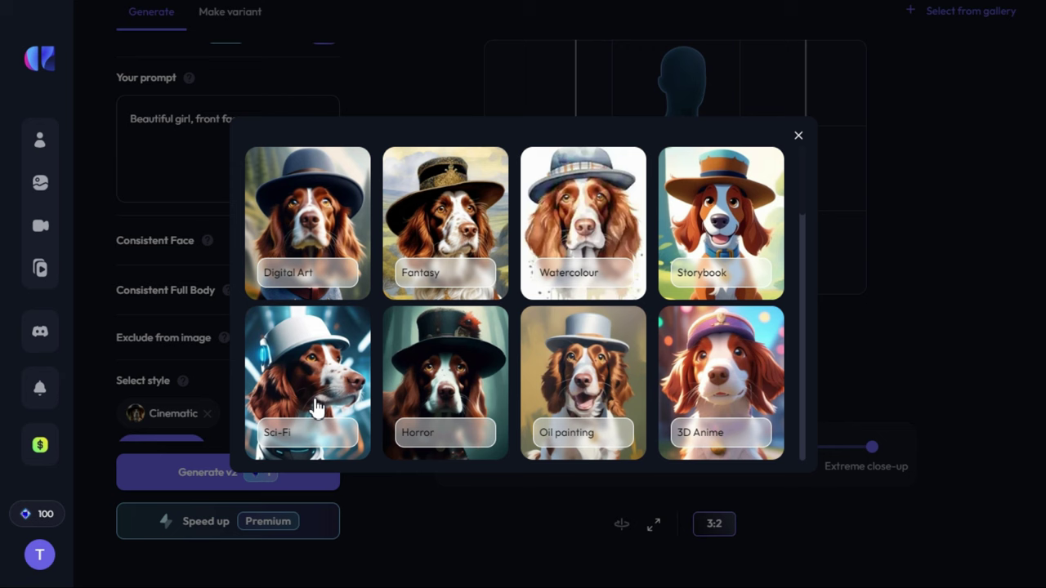
{"action": "mouse_move", "coordinate": [428, 275]}
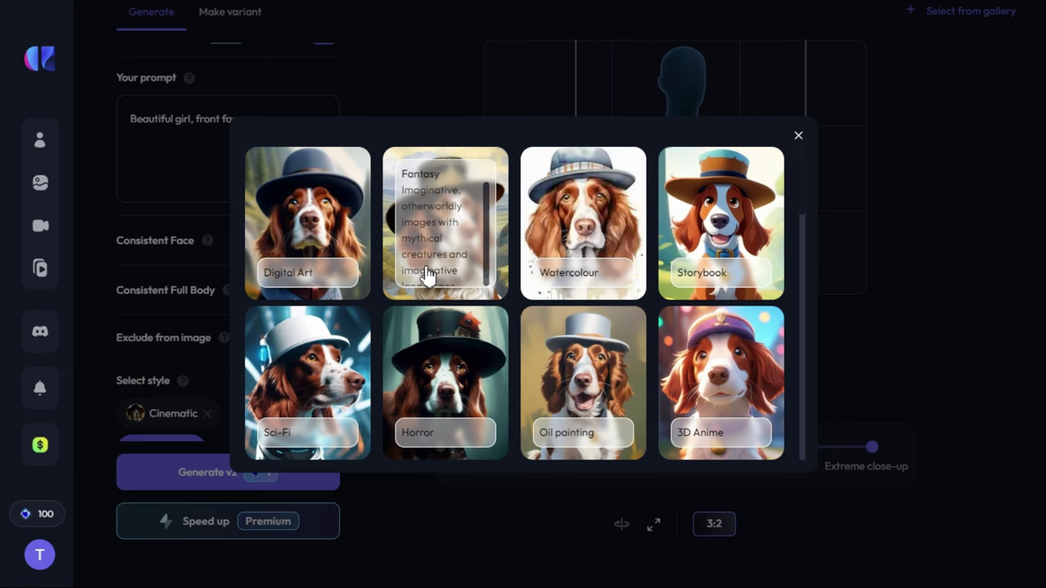
{"action": "mouse_move", "coordinate": [718, 279]}
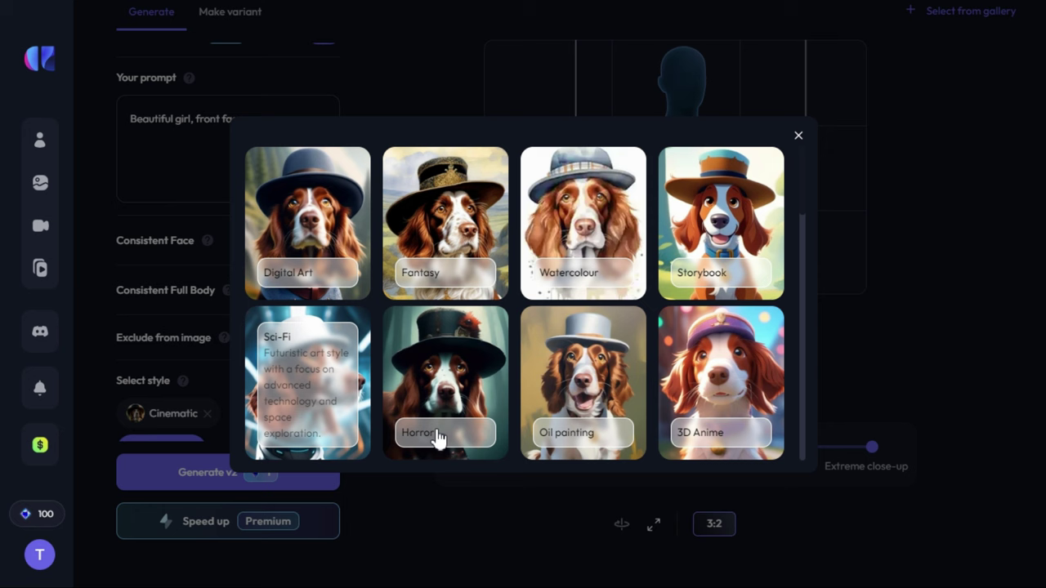
{"action": "scroll", "coordinate": [724, 392], "scroll_direction": "down", "scroll_amount": 2}
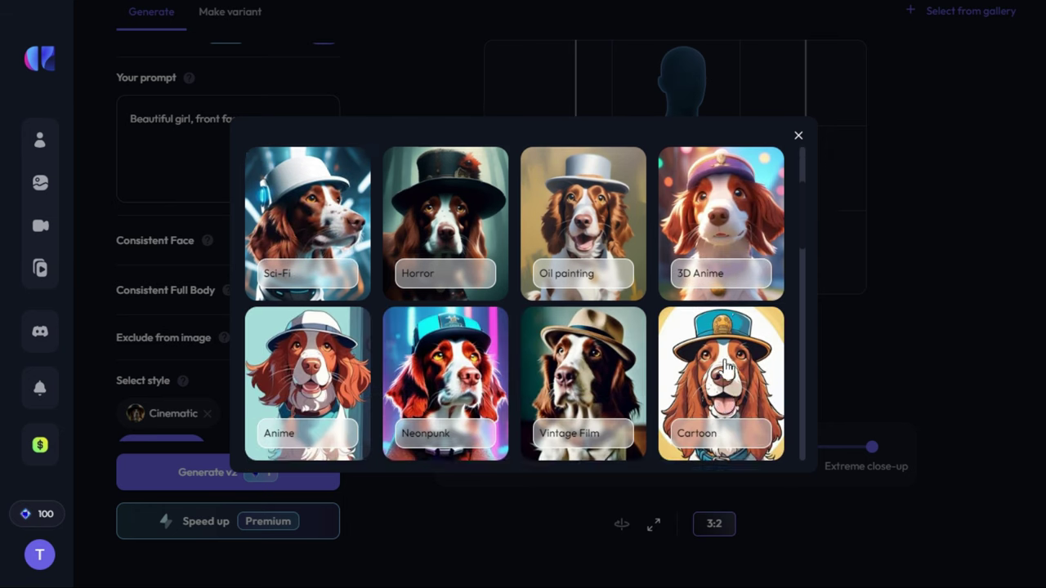
{"action": "scroll", "coordinate": [727, 370], "scroll_direction": "down", "scroll_amount": 2}
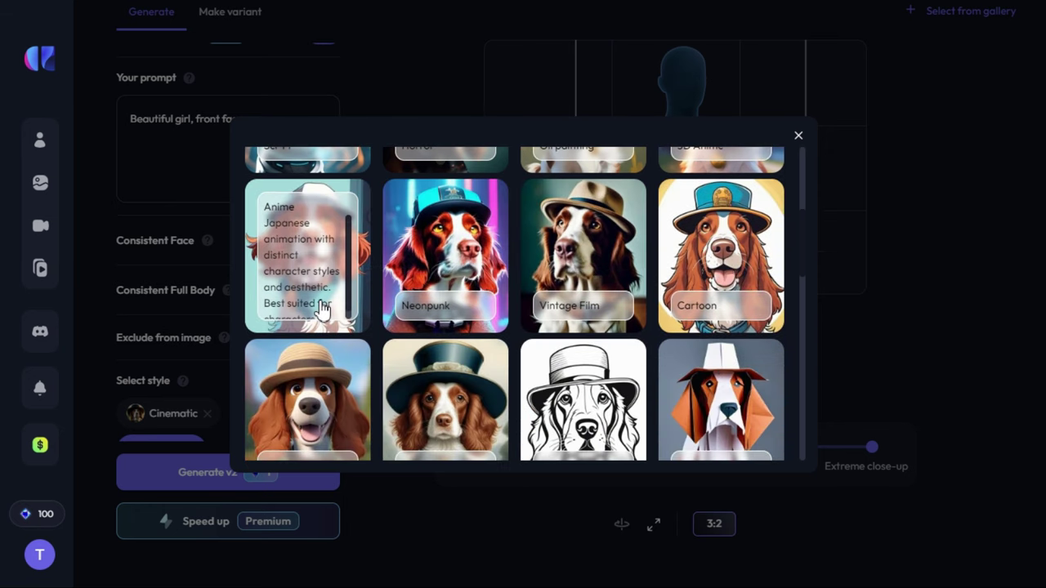
{"action": "scroll", "coordinate": [736, 319], "scroll_direction": "down", "scroll_amount": 5}
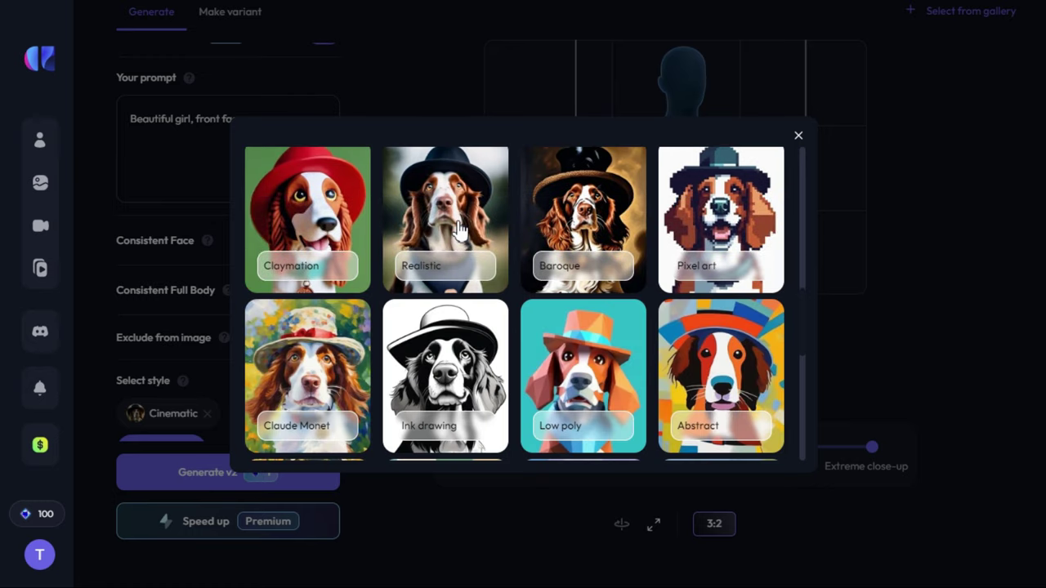
{"action": "left_click", "coordinate": [459, 231]}
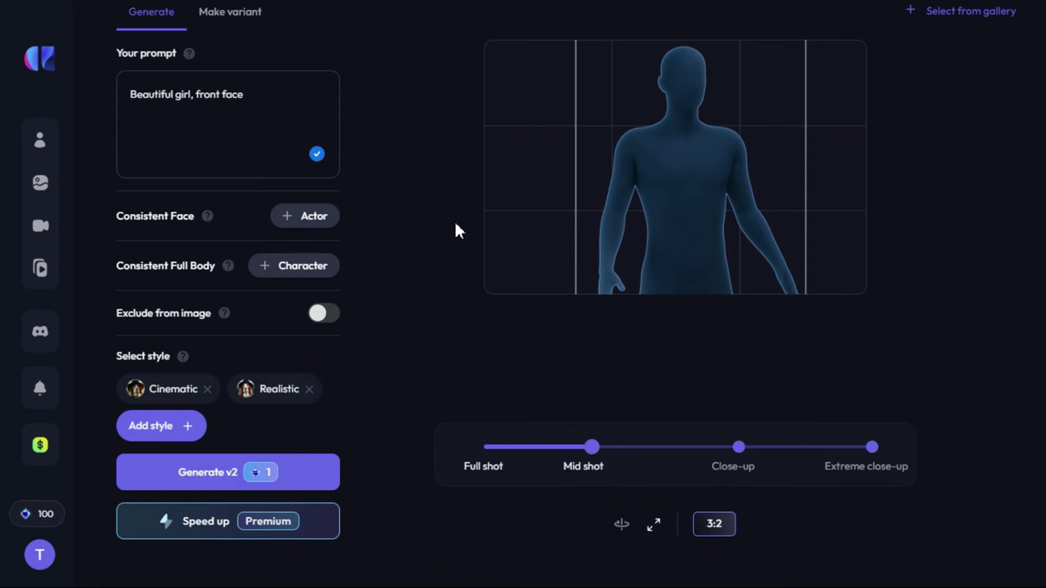
{"action": "left_click", "coordinate": [207, 390]}
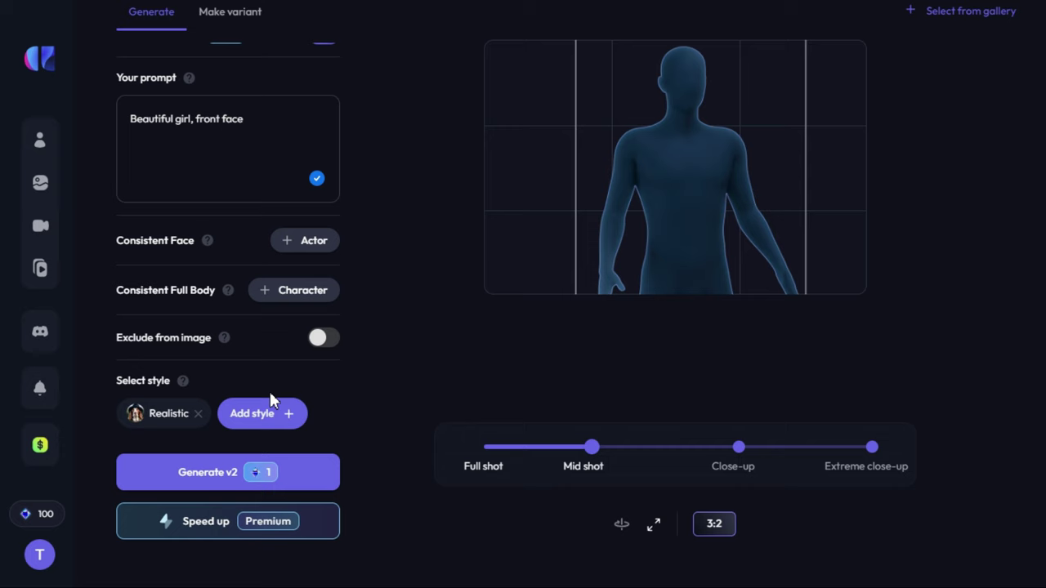
{"action": "left_click", "coordinate": [267, 478]}
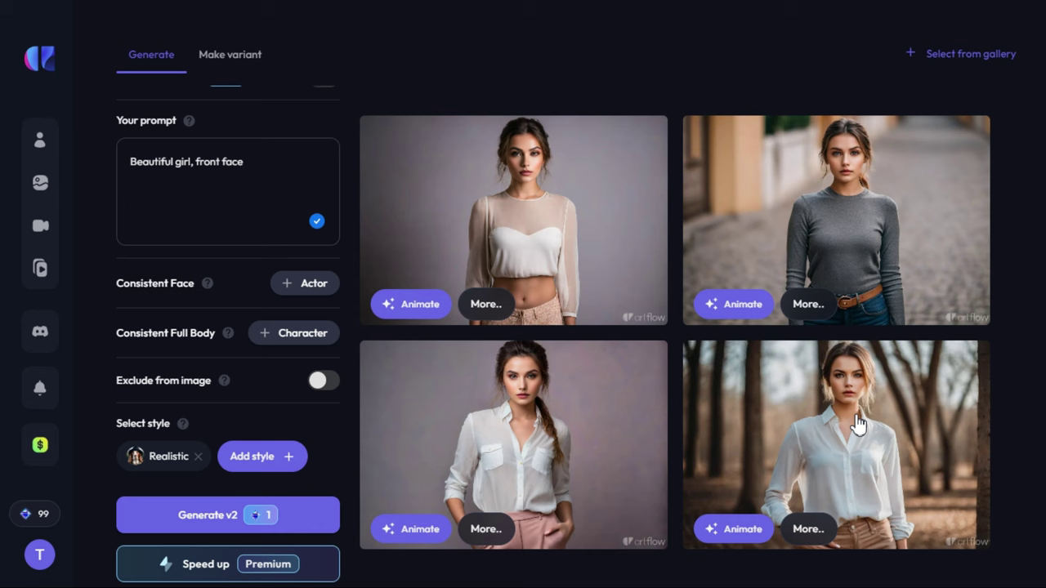
Review the four generated Realistic portraits of the young woman.
{"action": "scroll", "coordinate": [848, 427], "scroll_direction": "down", "scroll_amount": 1}
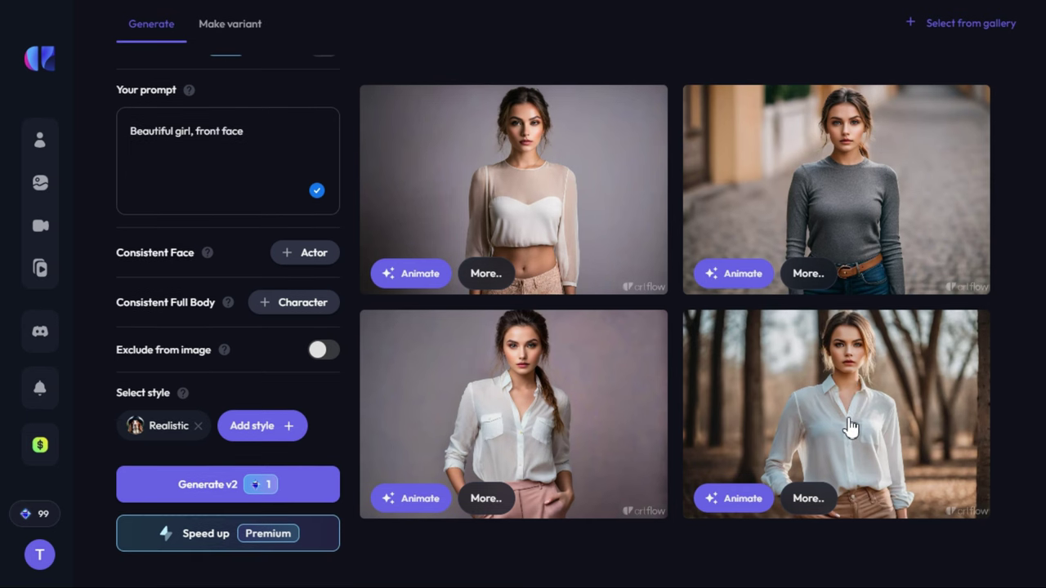
Open the grey-sweater portrait, compare the batch images, and create a video from it.
{"action": "left_click", "coordinate": [869, 187]}
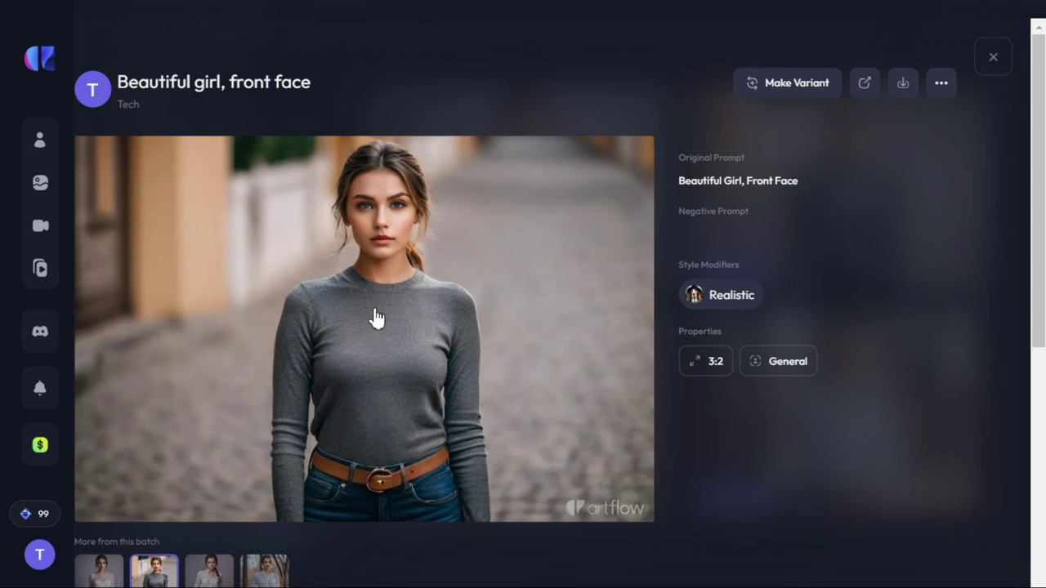
{"action": "left_click", "coordinate": [103, 577]}
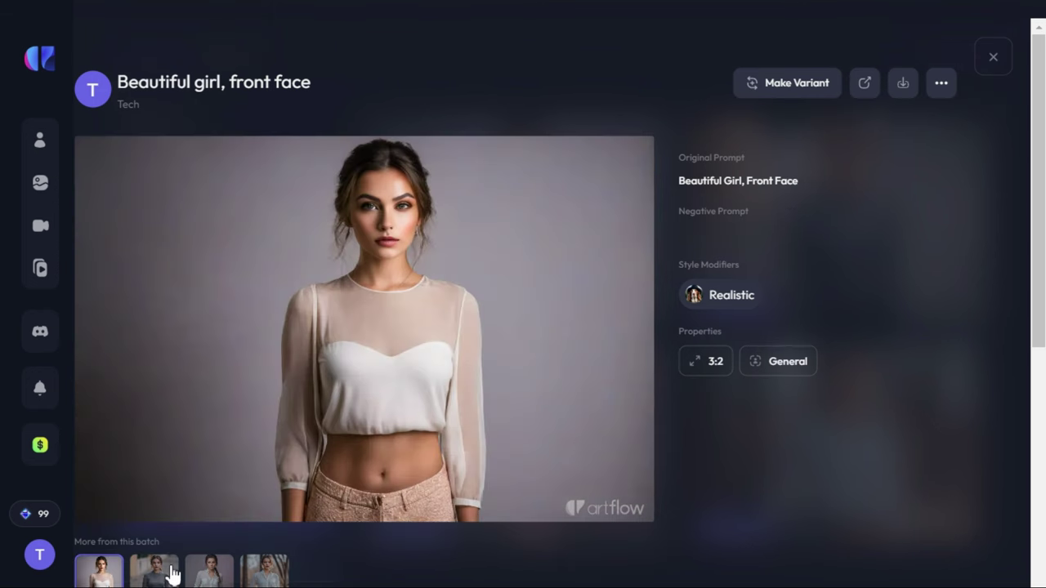
{"action": "left_click", "coordinate": [205, 577]}
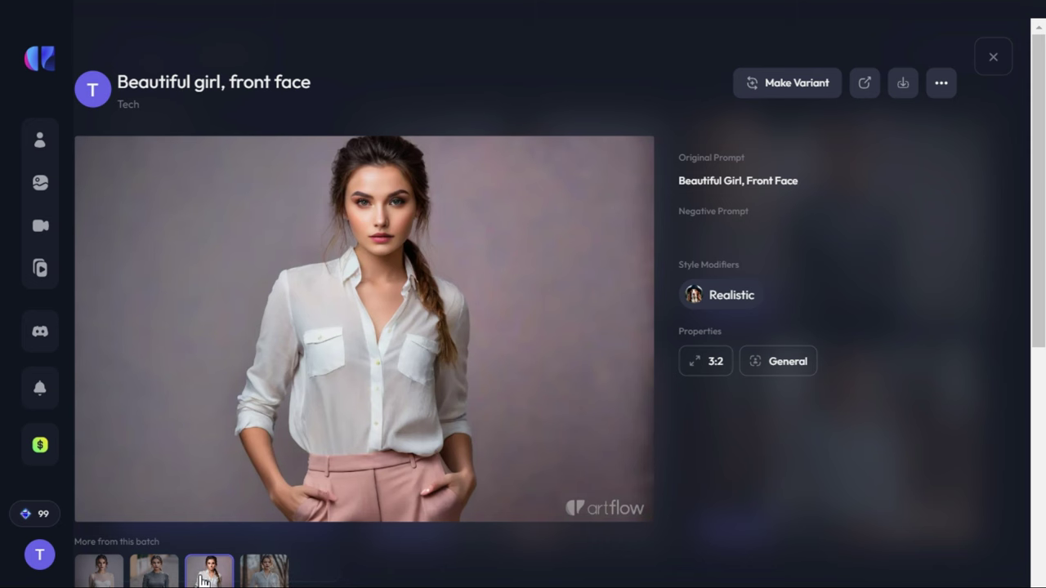
{"action": "left_click", "coordinate": [154, 579]}
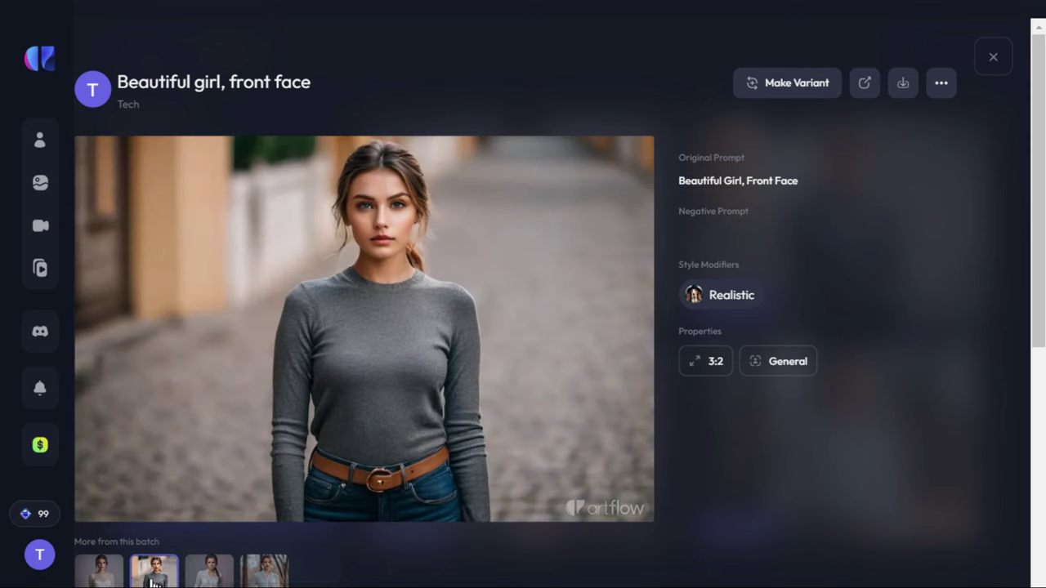
{"action": "left_click", "coordinate": [943, 86]}
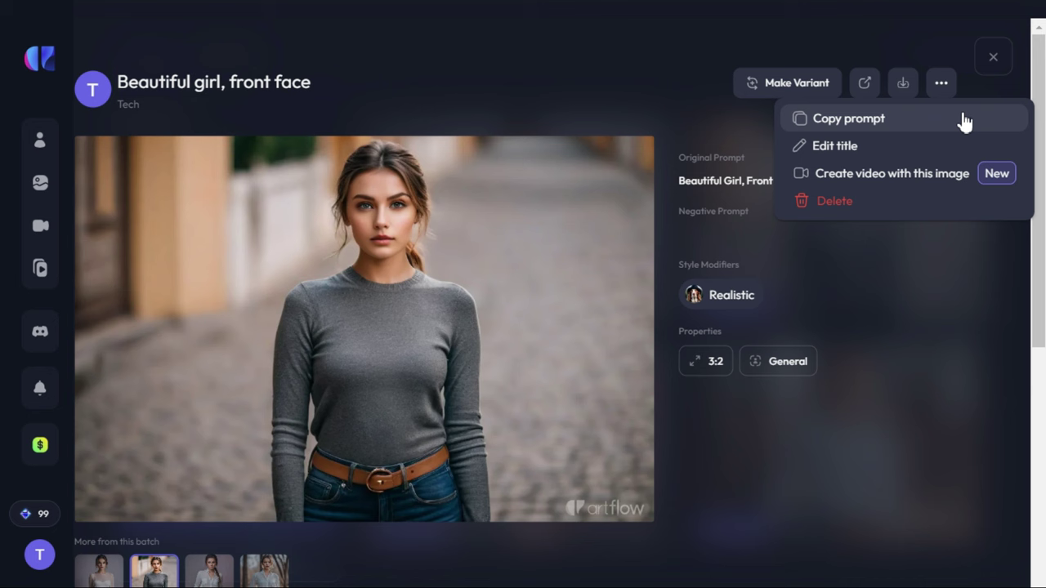
{"action": "left_click", "coordinate": [936, 178]}
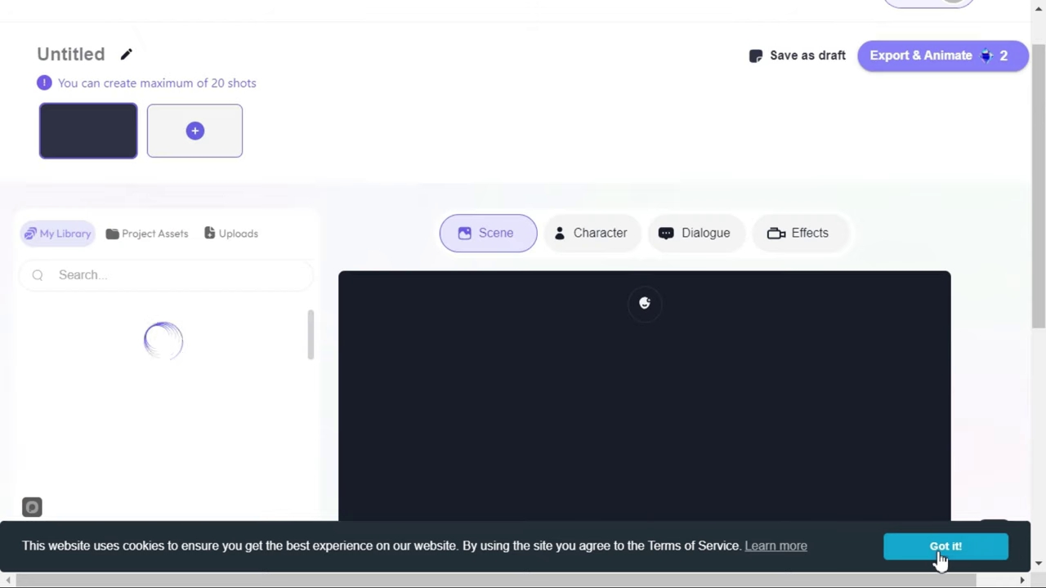
Dismiss the cookie notice and inspect the grey-sweater scene in the video editor.
{"action": "left_click", "coordinate": [945, 546]}
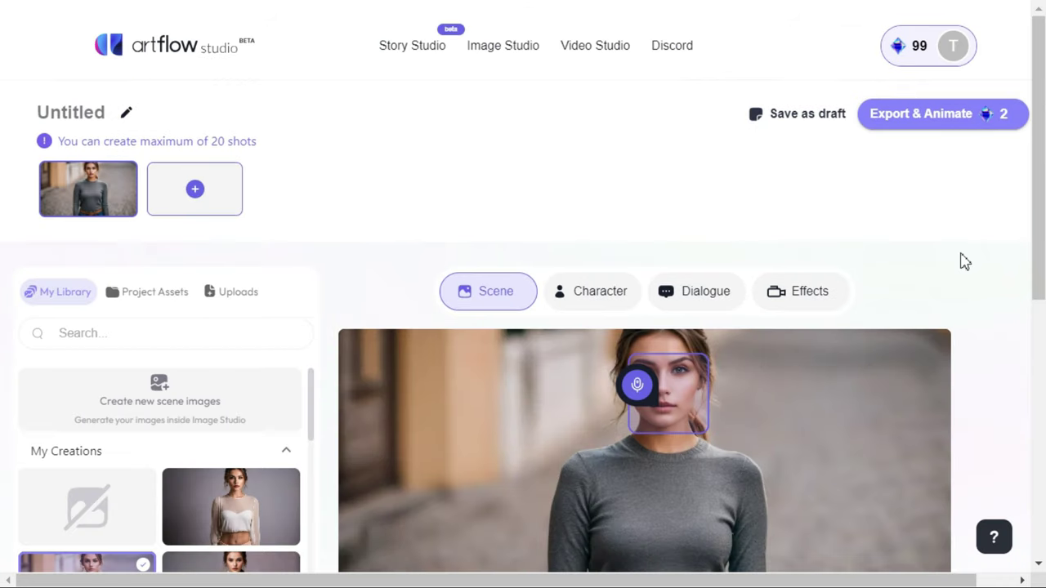
{"action": "scroll", "coordinate": [967, 274], "scroll_direction": "down", "scroll_amount": 2}
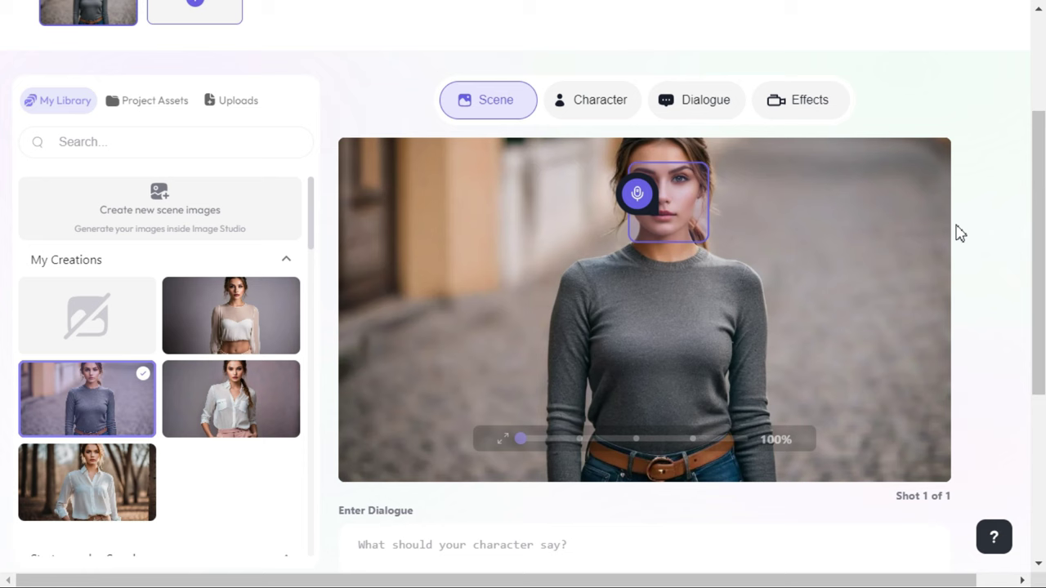
{"action": "left_click_drag", "start_coordinate": [520, 441], "coordinate": [478, 441]}
{"action": "scroll", "coordinate": [940, 299], "scroll_direction": "up", "scroll_amount": 1}
{"action": "scroll", "coordinate": [147, 372], "scroll_direction": "down", "scroll_amount": 1}
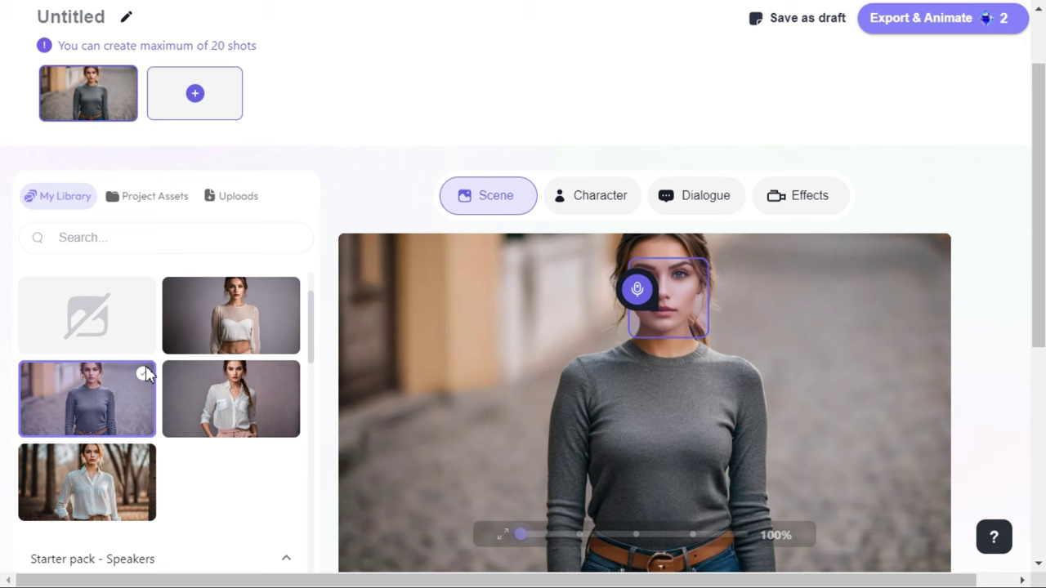
{"action": "scroll", "coordinate": [32, 381], "scroll_direction": "up", "scroll_amount": 1}
{"action": "scroll", "coordinate": [139, 458], "scroll_direction": "down", "scroll_amount": 1}
{"action": "scroll", "coordinate": [117, 413], "scroll_direction": "up", "scroll_amount": 1}
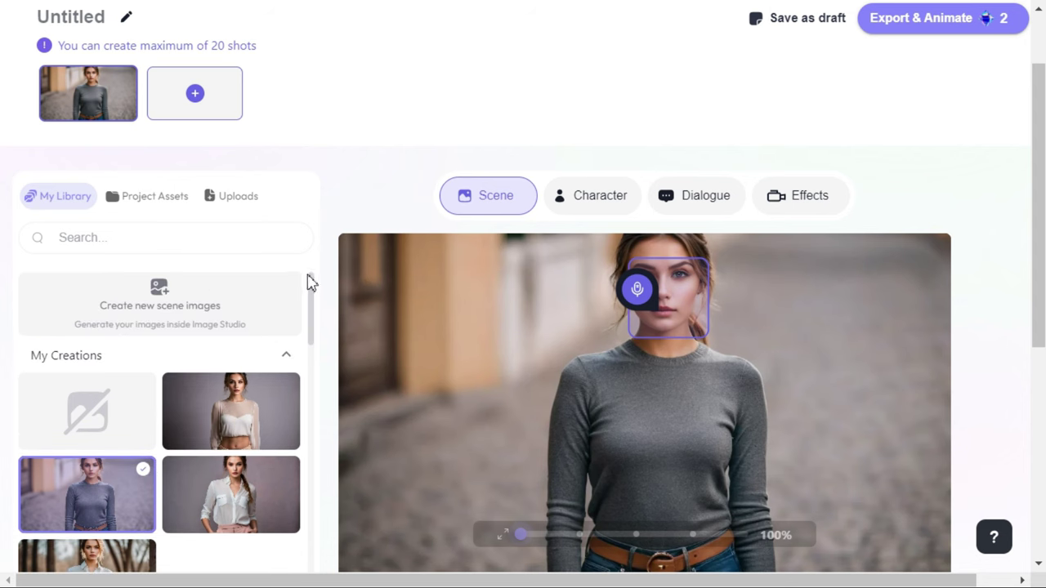
{"action": "left_click_drag", "start_coordinate": [311, 290], "coordinate": [322, 349]}
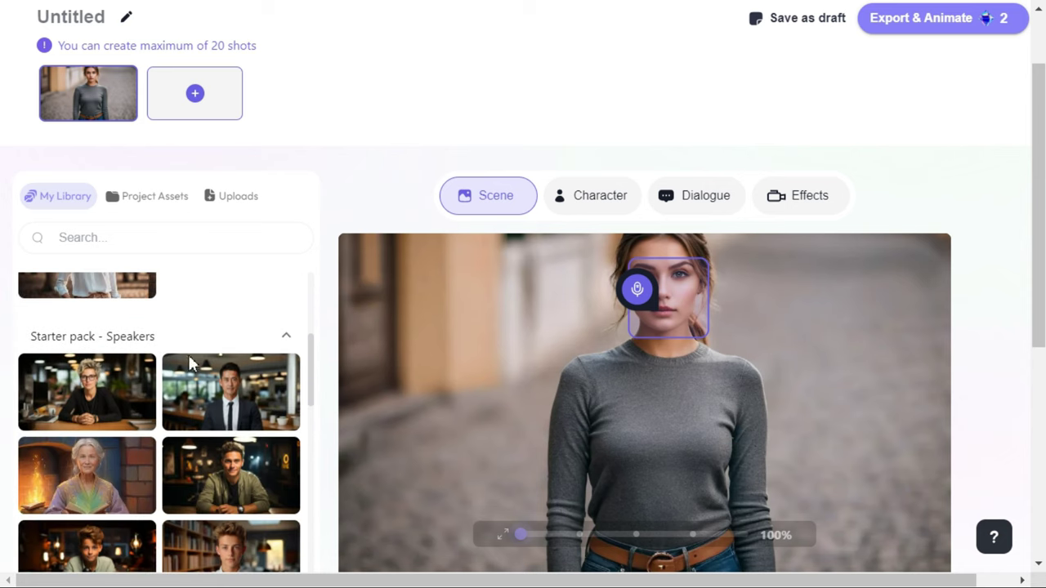
{"action": "scroll", "coordinate": [152, 420], "scroll_direction": "down", "scroll_amount": 2}
{"action": "scroll", "coordinate": [198, 404], "scroll_direction": "up", "scroll_amount": 5}
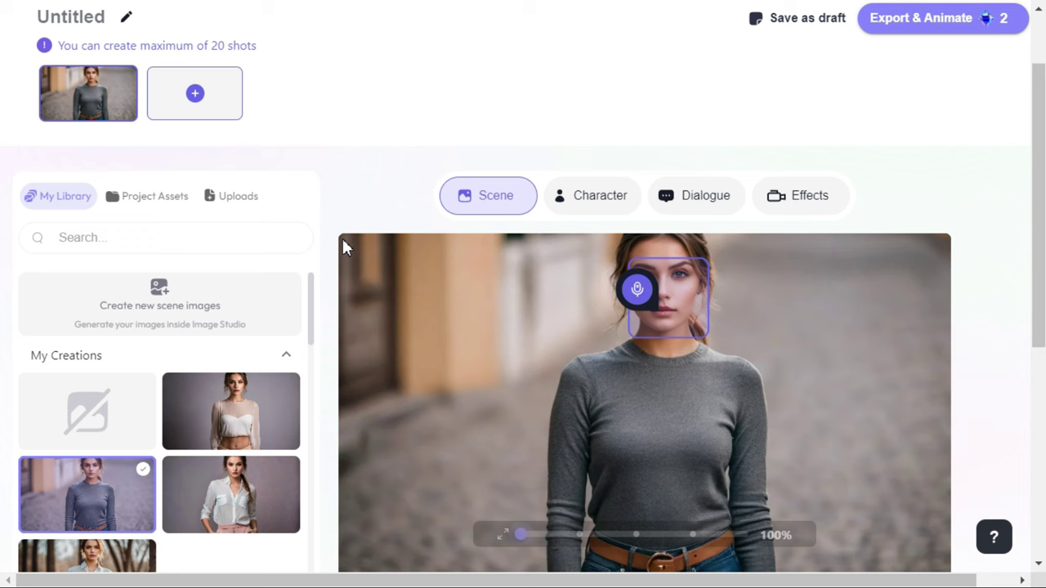
Paste the 510-character script about AI talking avatars into the shot's dialogue.
{"action": "left_click", "coordinate": [701, 200]}
{"action": "scroll", "coordinate": [474, 352], "scroll_direction": "up", "scroll_amount": 1}
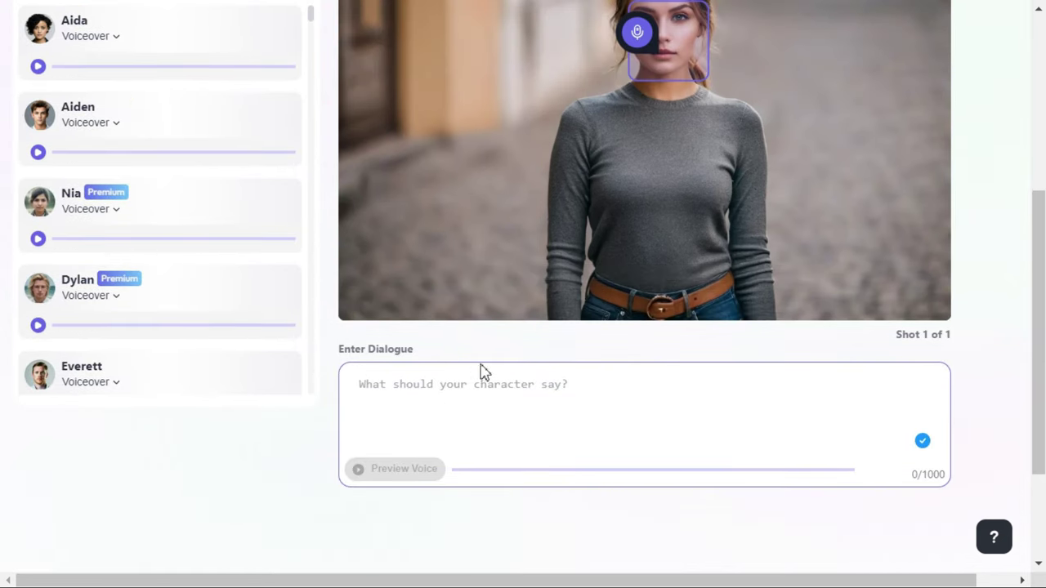
{"action": "scroll", "coordinate": [393, 353], "scroll_direction": "down", "scroll_amount": 1}
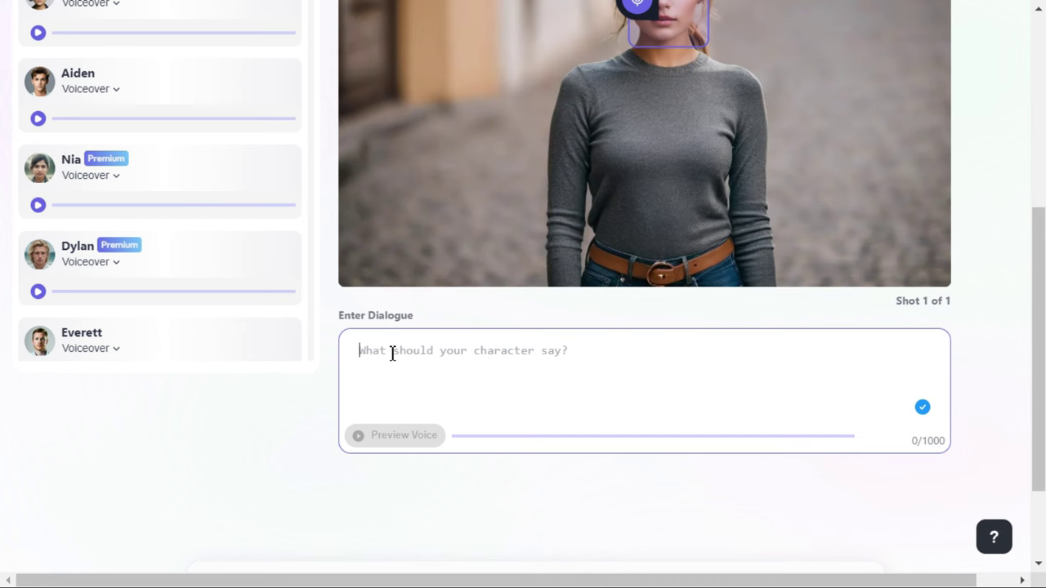
{"action": "key", "text": "ctrl+v"}
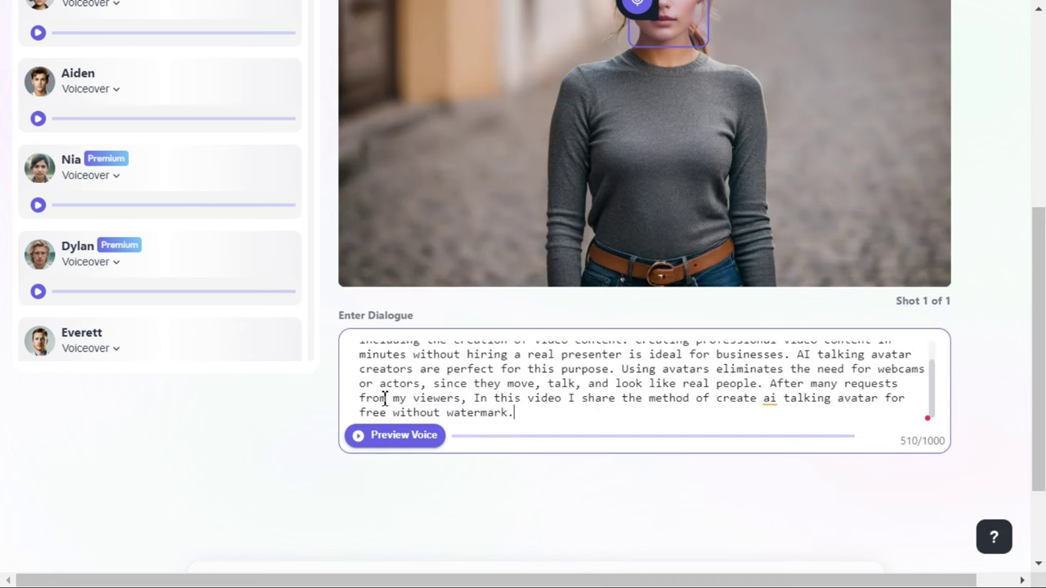
Keep English as the voiceover language.
{"action": "scroll", "coordinate": [380, 248], "scroll_direction": "up", "scroll_amount": 5}
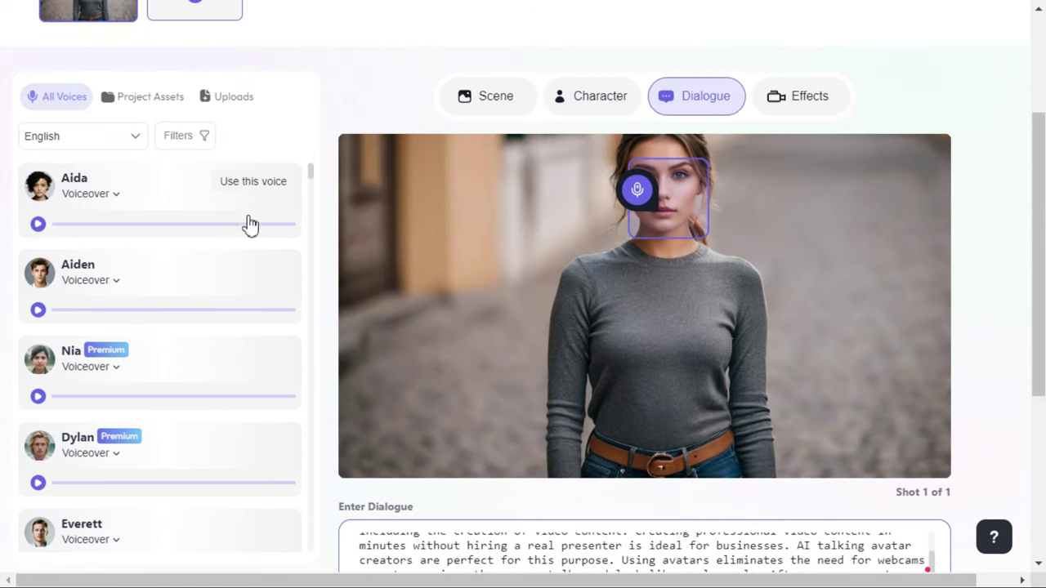
{"action": "left_click", "coordinate": [137, 144]}
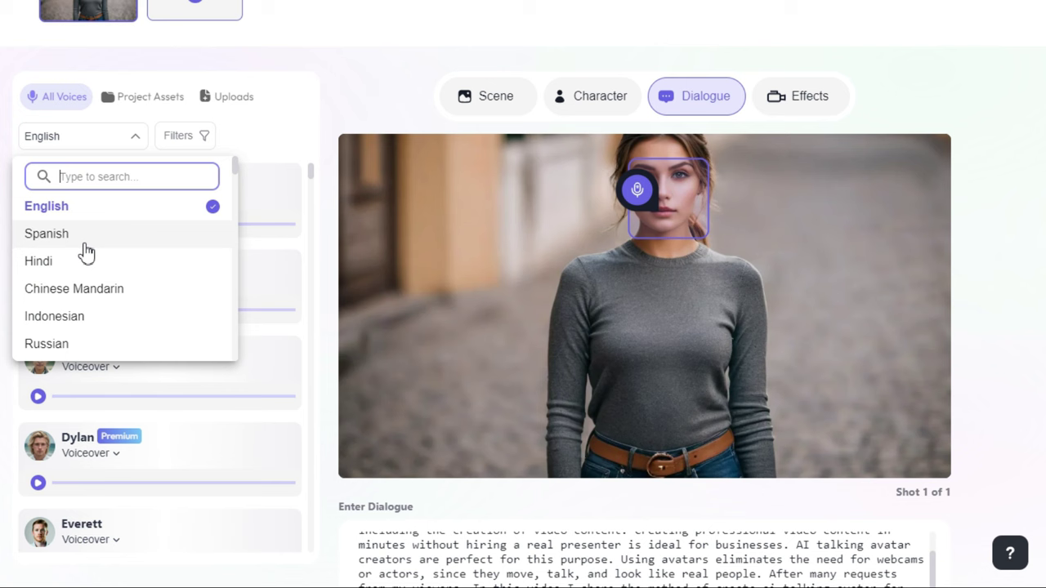
{"action": "scroll", "coordinate": [140, 292], "scroll_direction": "down", "scroll_amount": 10}
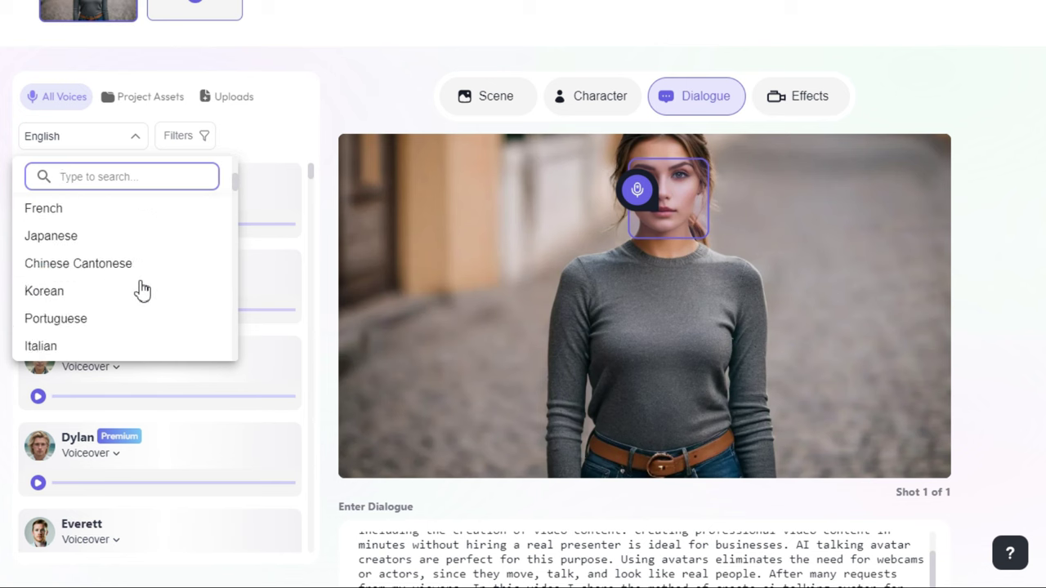
{"action": "scroll", "coordinate": [140, 292], "scroll_direction": "down", "scroll_amount": 20}
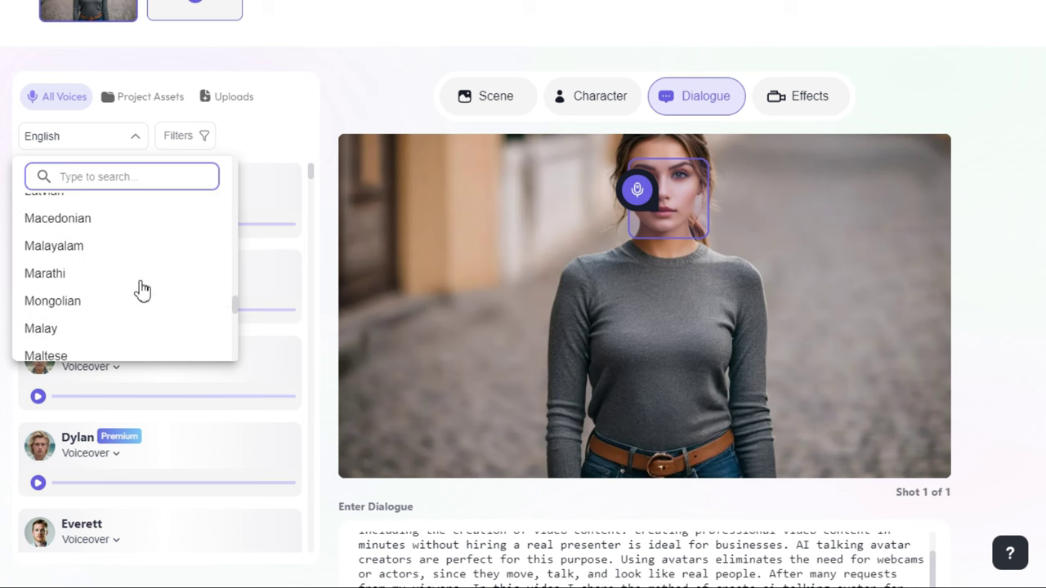
{"action": "left_click_drag", "start_coordinate": [241, 353], "coordinate": [233, 199]}
{"action": "scroll", "coordinate": [84, 229], "scroll_direction": "up", "scroll_amount": 5}
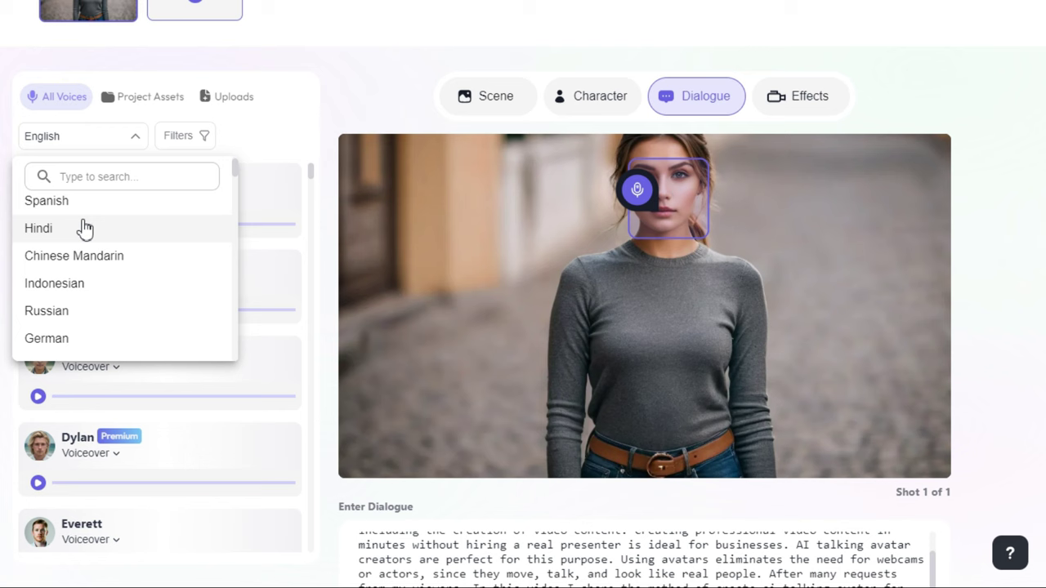
{"action": "left_click", "coordinate": [93, 211]}
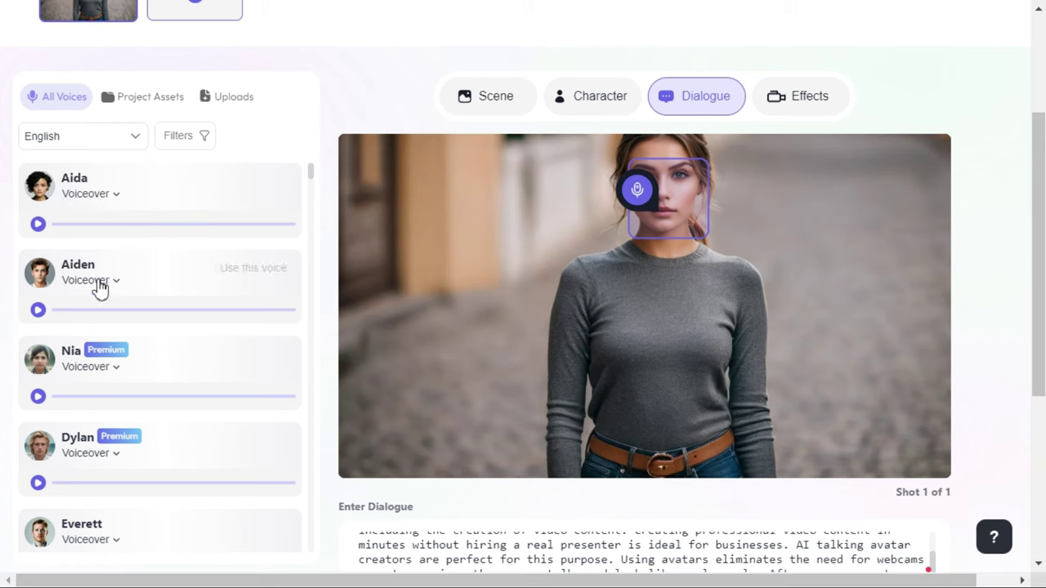
Preview Katya's voice and apply it to the shot's dialogue.
{"action": "left_click_drag", "start_coordinate": [313, 180], "coordinate": [313, 191]}
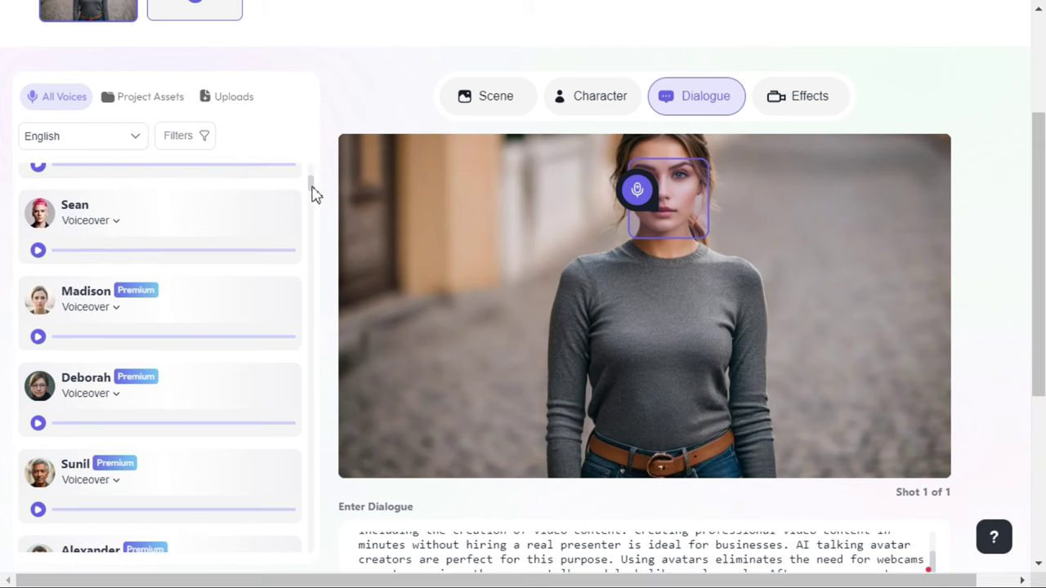
{"action": "scroll", "coordinate": [295, 239], "scroll_direction": "up", "scroll_amount": 1}
{"action": "scroll", "coordinate": [280, 259], "scroll_direction": "down", "scroll_amount": 10}
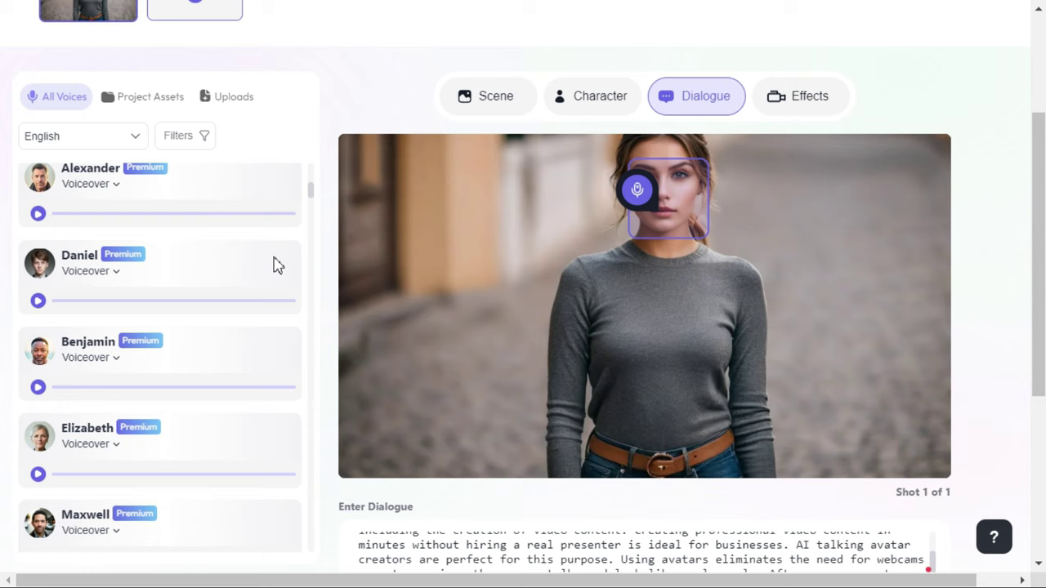
{"action": "scroll", "coordinate": [277, 267], "scroll_direction": "down", "scroll_amount": 12}
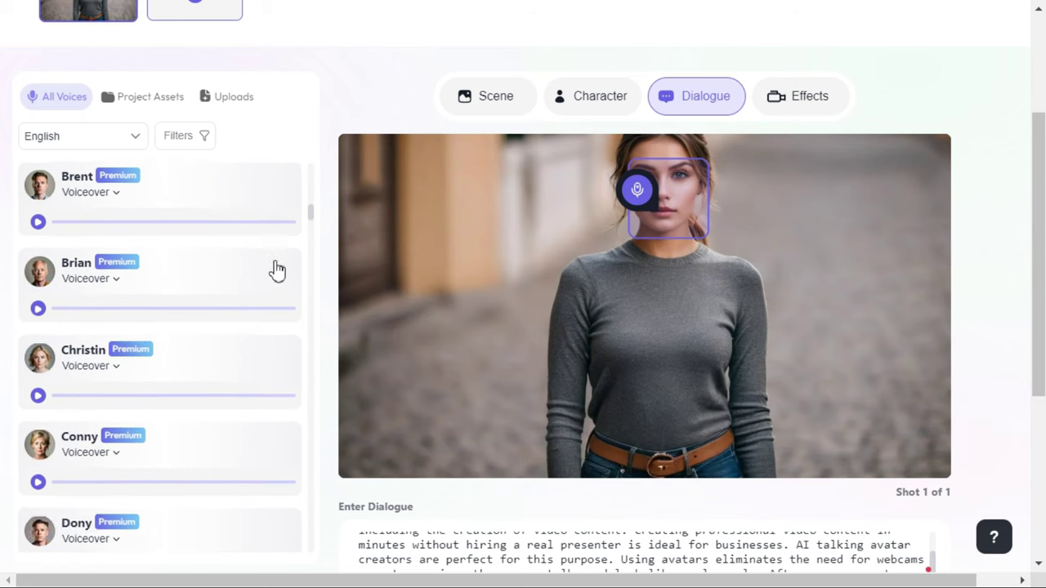
{"action": "scroll", "coordinate": [313, 338], "scroll_direction": "down", "scroll_amount": 15}
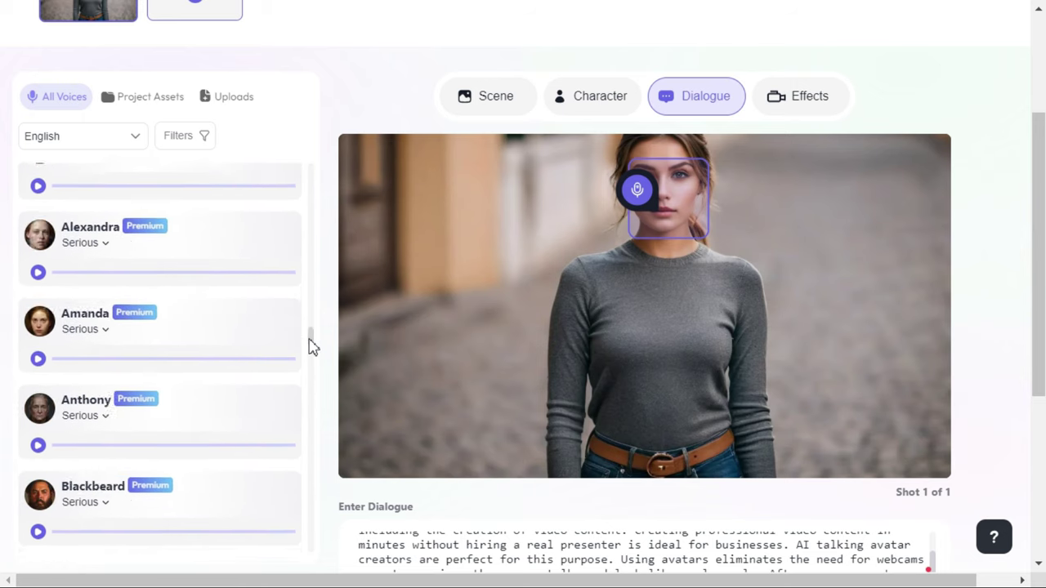
{"action": "scroll", "coordinate": [311, 357], "scroll_direction": "down", "scroll_amount": 3}
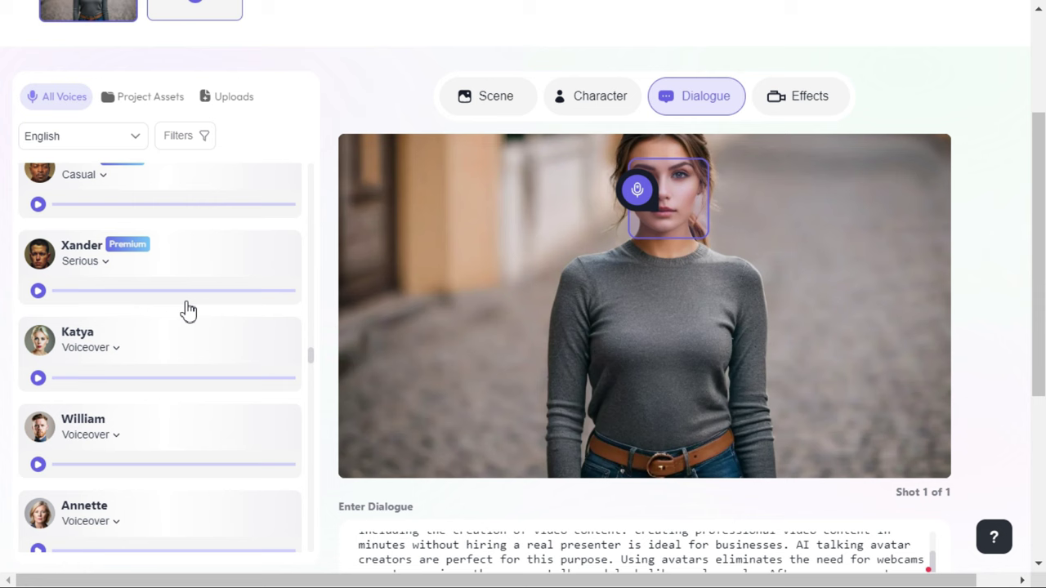
{"action": "left_click", "coordinate": [38, 378]}
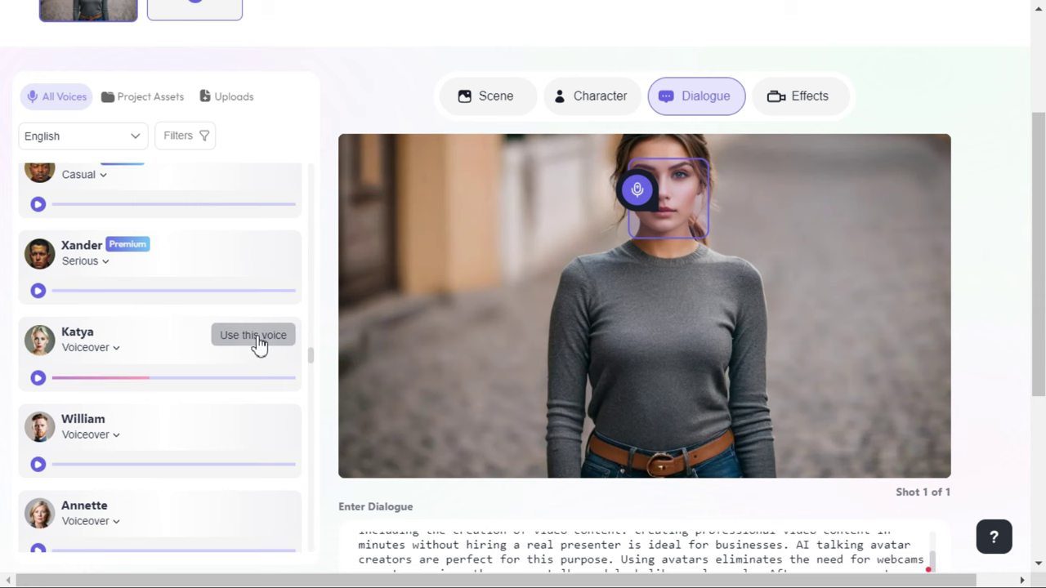
{"action": "left_click", "coordinate": [254, 336]}
{"action": "scroll", "coordinate": [636, 365], "scroll_direction": "down", "scroll_amount": 3}
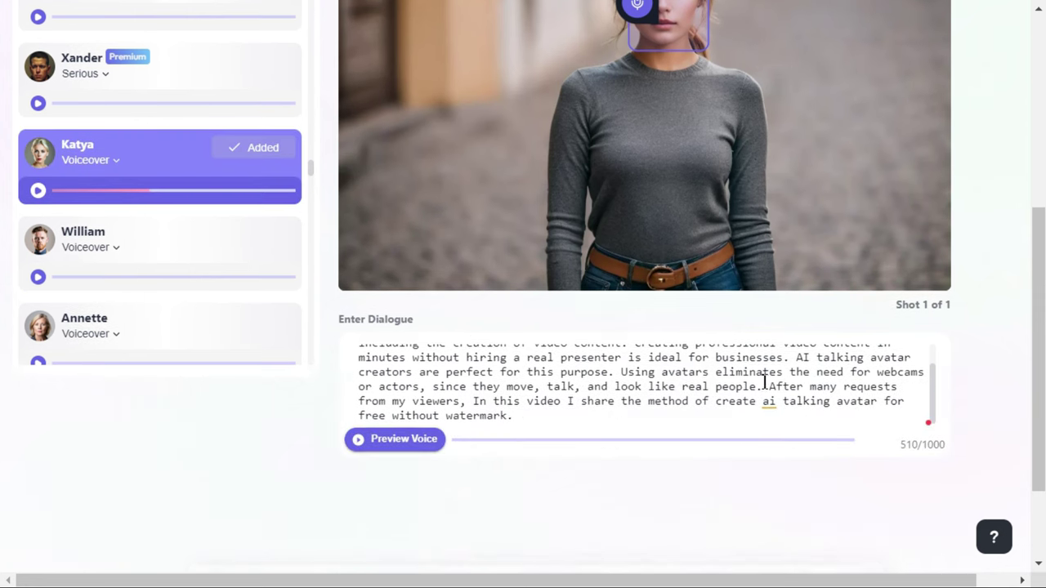
Play a Katya voice preview of the dialogue script.
{"action": "left_click", "coordinate": [384, 442]}
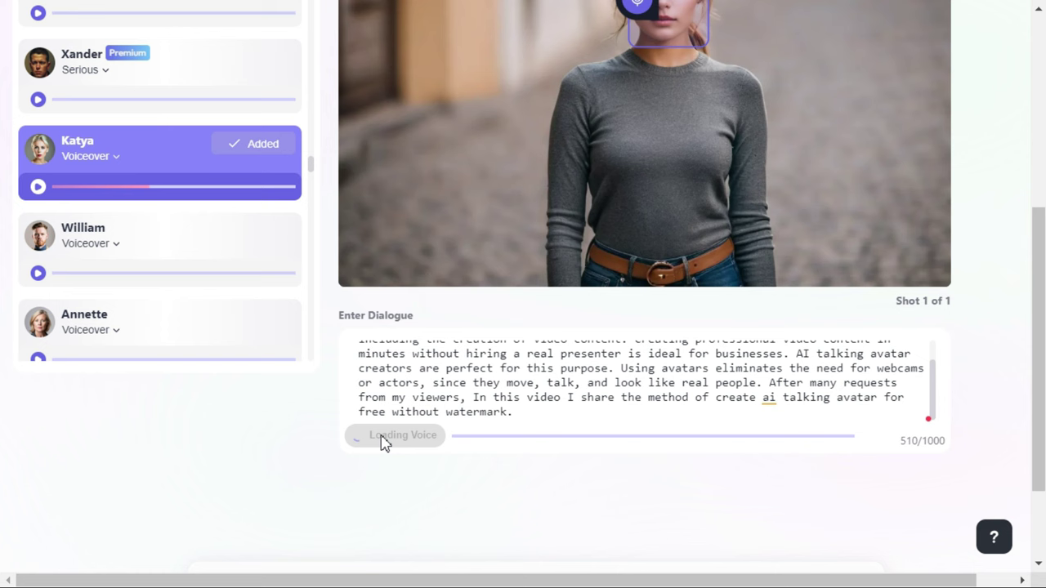
{"action": "scroll", "coordinate": [933, 390], "scroll_direction": "up", "scroll_amount": 2}
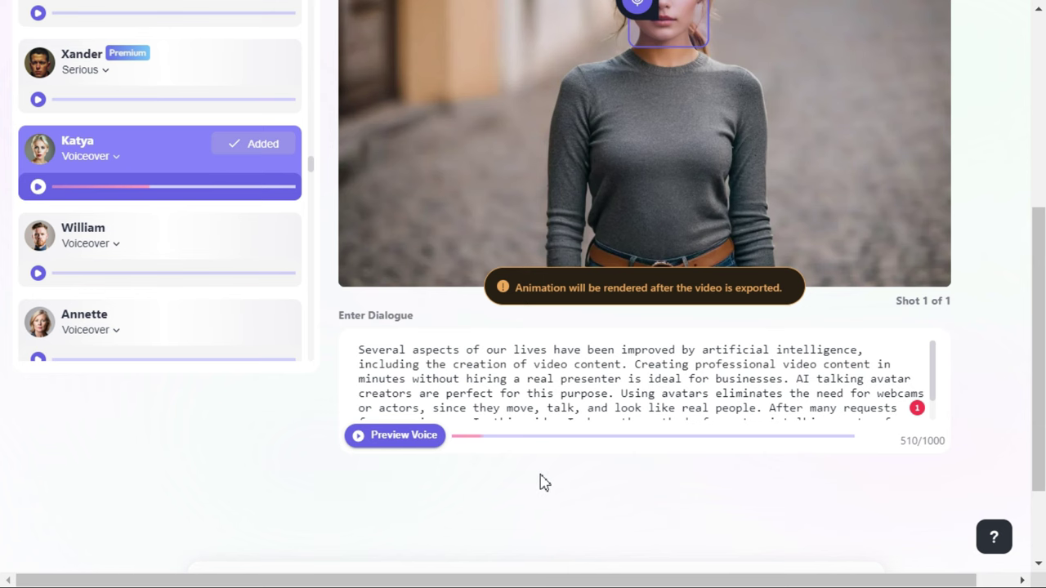
{"action": "scroll", "coordinate": [544, 482], "scroll_direction": "up", "scroll_amount": 1}
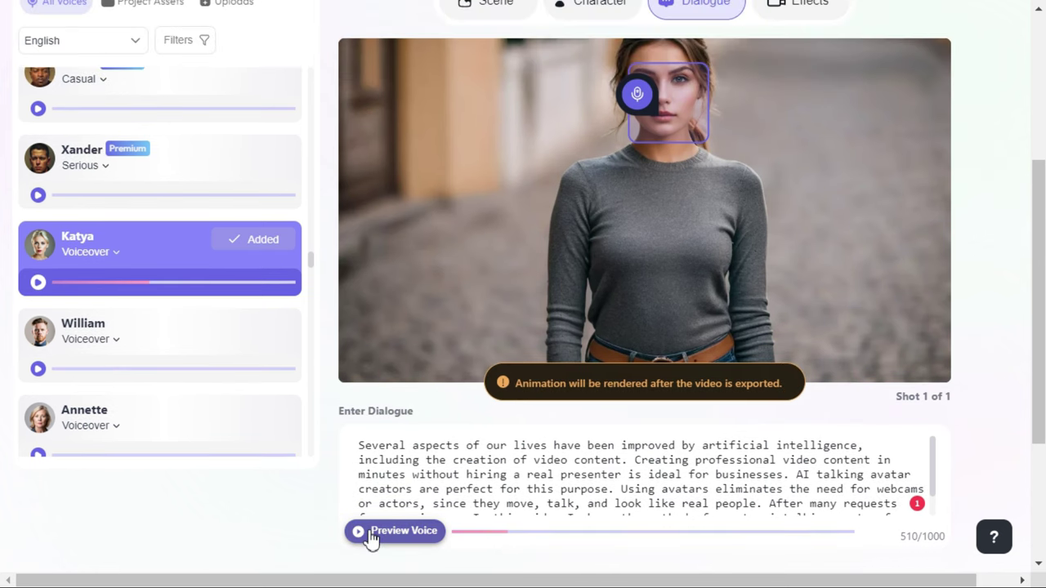
{"action": "scroll", "coordinate": [1042, 413], "scroll_direction": "up", "scroll_amount": 3}
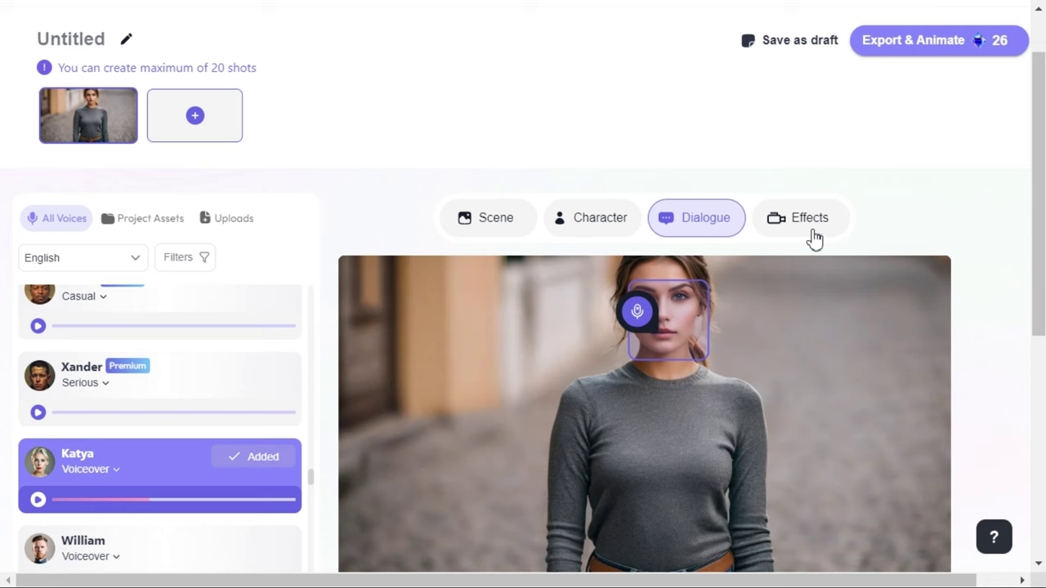
Preview the Right - Left, Left - Right, Zoom out and Zoom in camera effects, then keep No movement.
{"action": "left_click", "coordinate": [815, 218]}
{"action": "scroll", "coordinate": [253, 308], "scroll_direction": "down", "scroll_amount": 1}
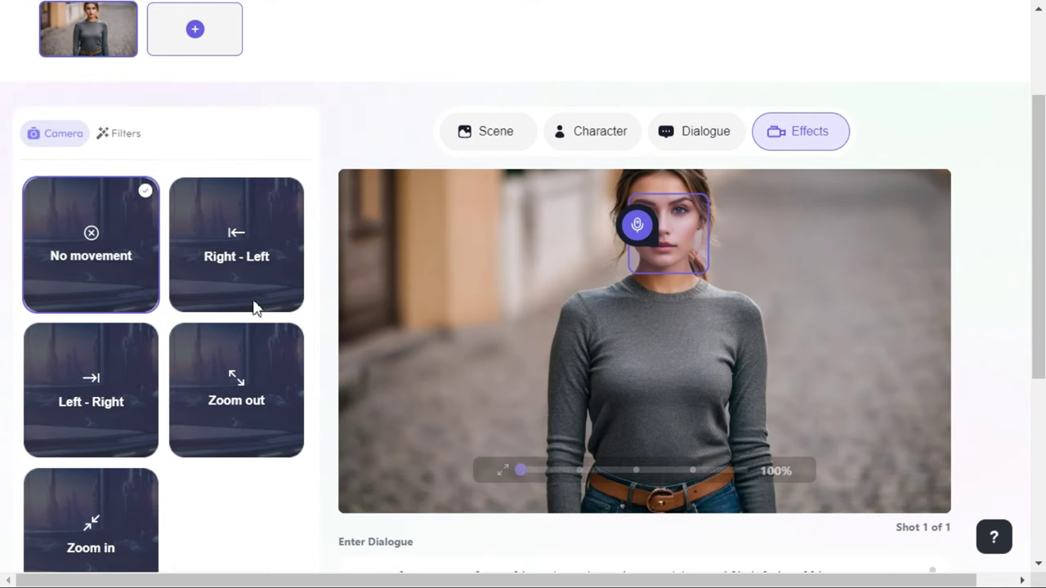
{"action": "left_click", "coordinate": [257, 268]}
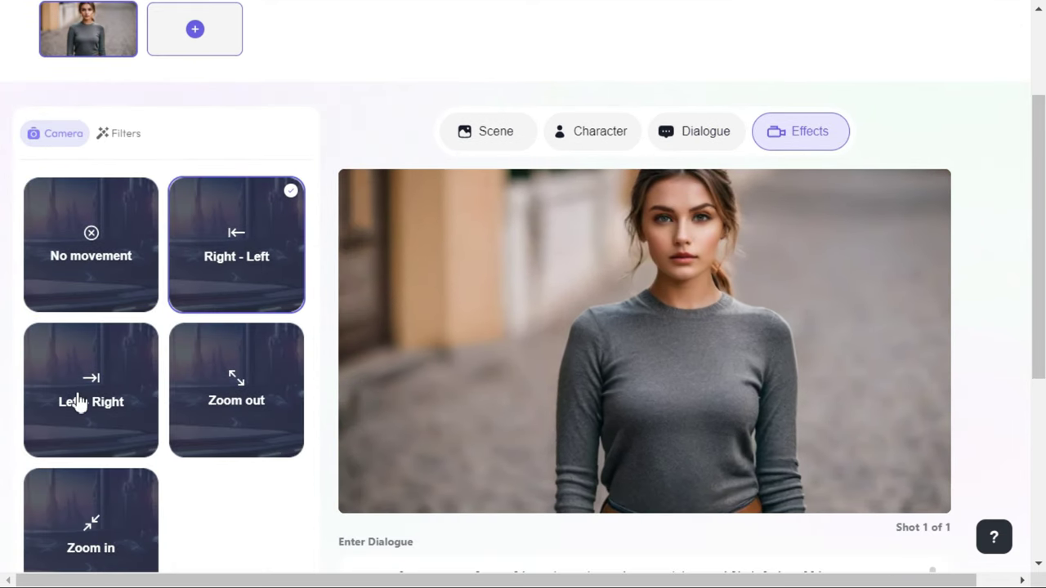
{"action": "left_click", "coordinate": [77, 401]}
{"action": "left_click", "coordinate": [232, 404]}
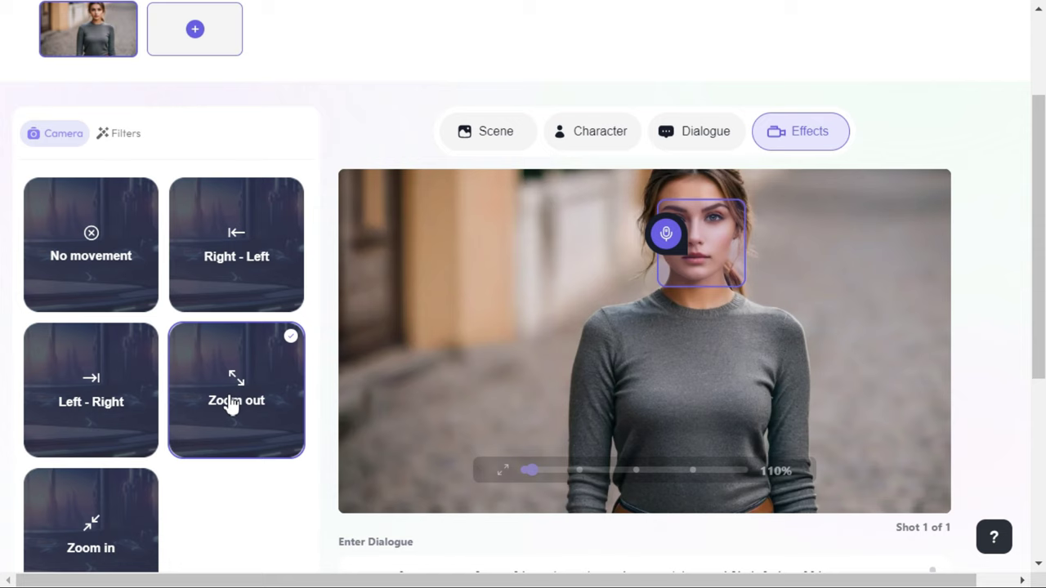
{"action": "left_click", "coordinate": [94, 529]}
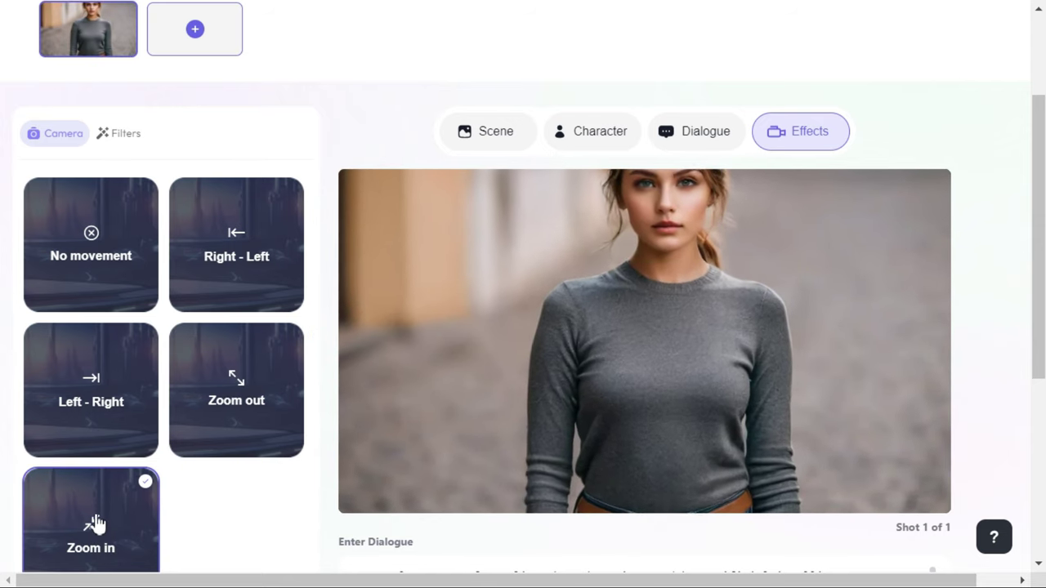
{"action": "left_click", "coordinate": [101, 238]}
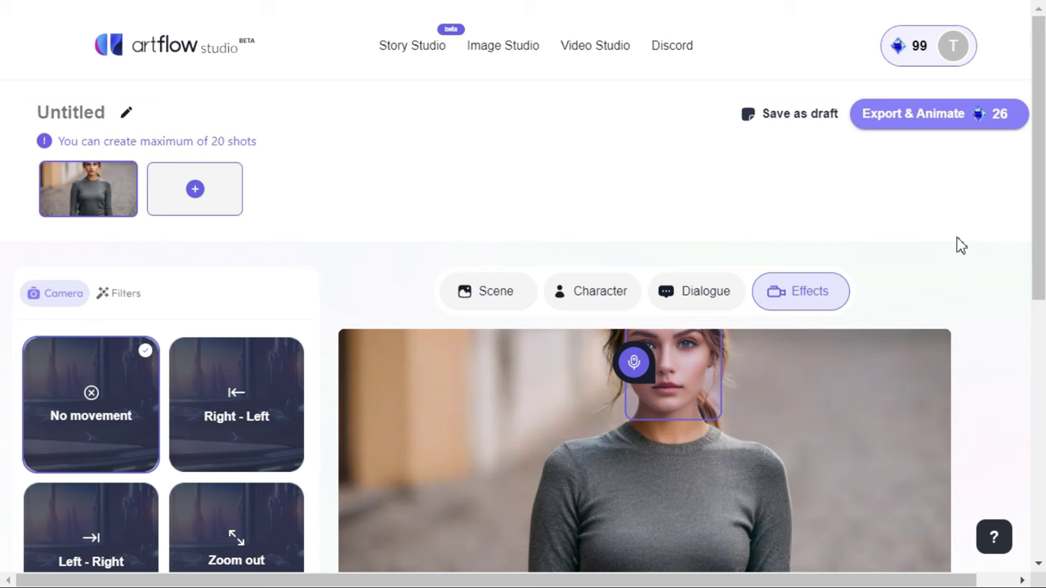
Check the 26-credit estimate for a 31-second video and start Export & Animate.
{"action": "mouse_move", "coordinate": [951, 124]}
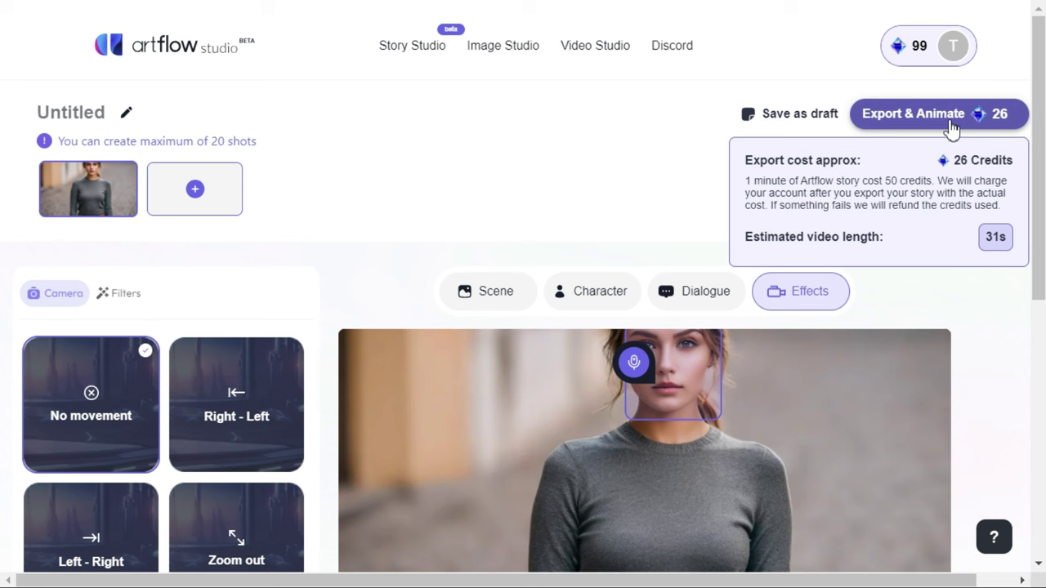
{"action": "left_click", "coordinate": [927, 120]}
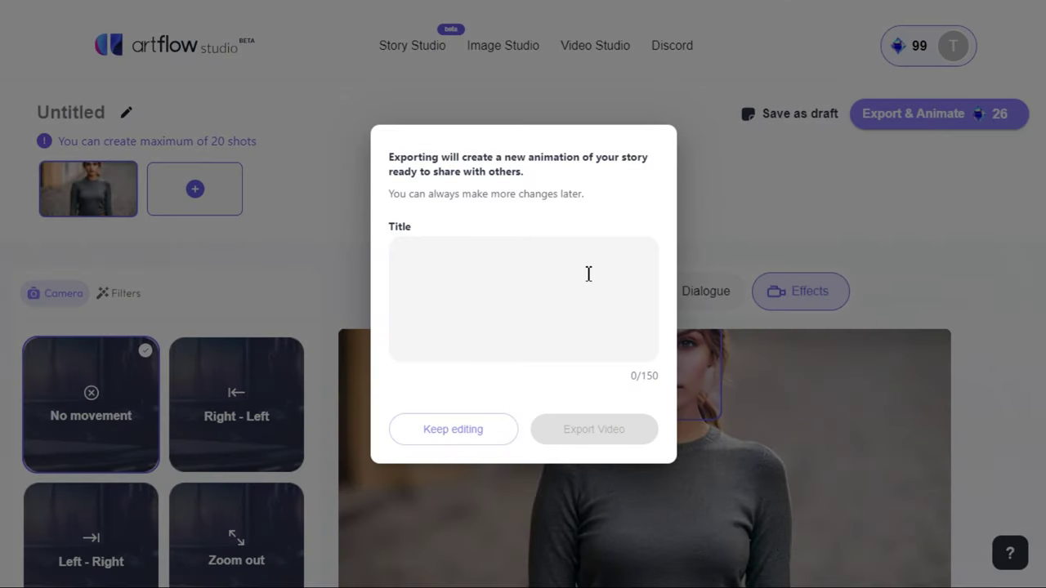
Title the video 'Project 1' and export it.
{"action": "left_click", "coordinate": [451, 261]}
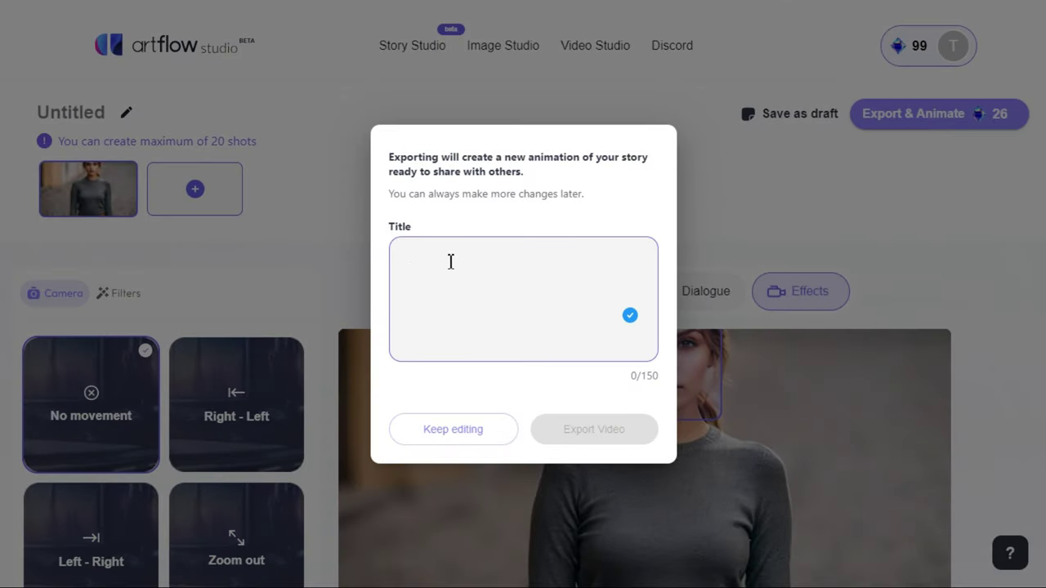
{"action": "type", "text": "Project 1"}
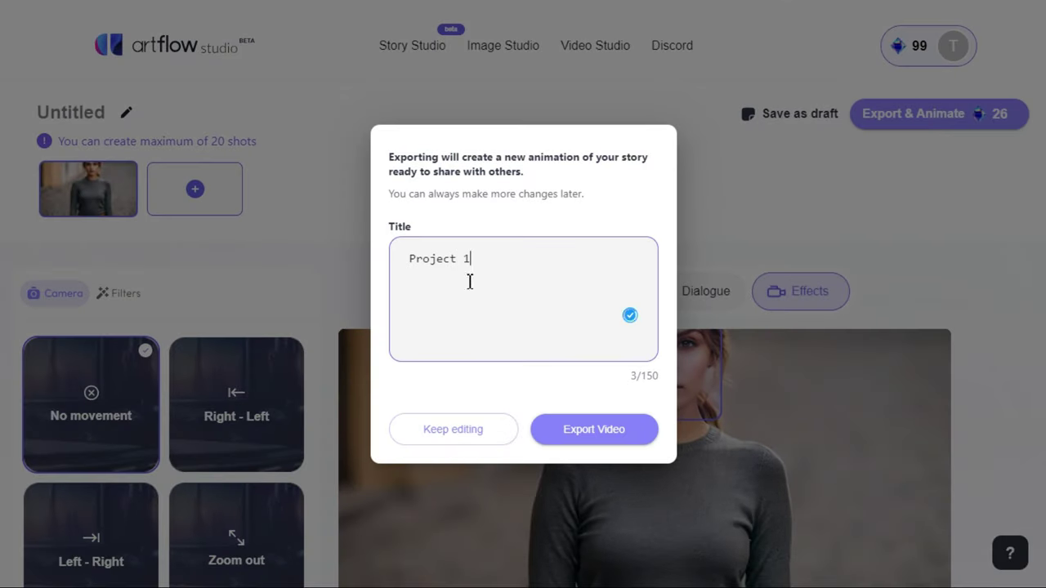
{"action": "left_click", "coordinate": [602, 442]}
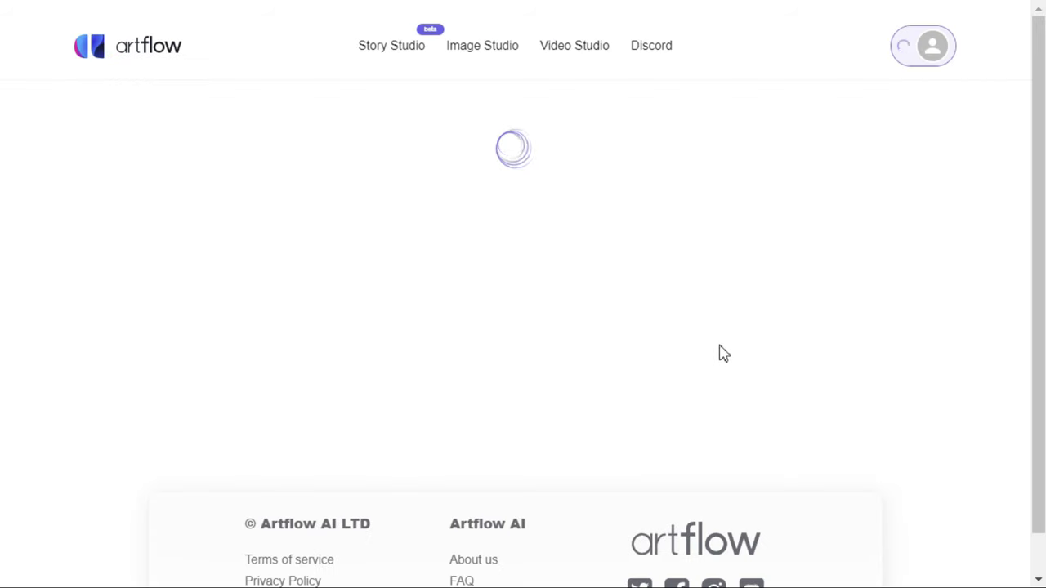
Watch Project 1 full screen, then save it using Download with CC.
{"action": "scroll", "coordinate": [825, 339], "scroll_direction": "down", "scroll_amount": 1}
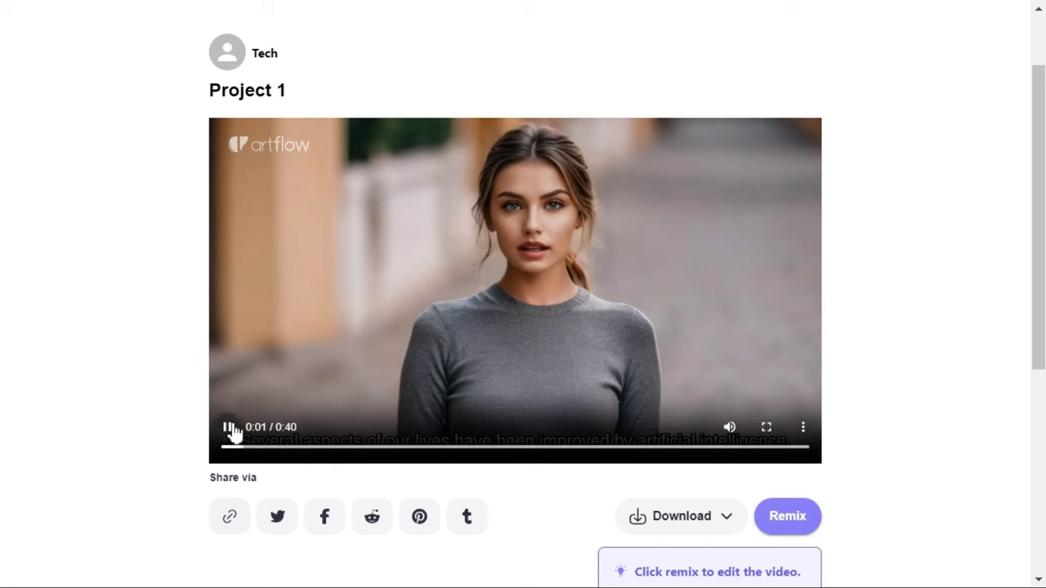
{"action": "left_click", "coordinate": [768, 428]}
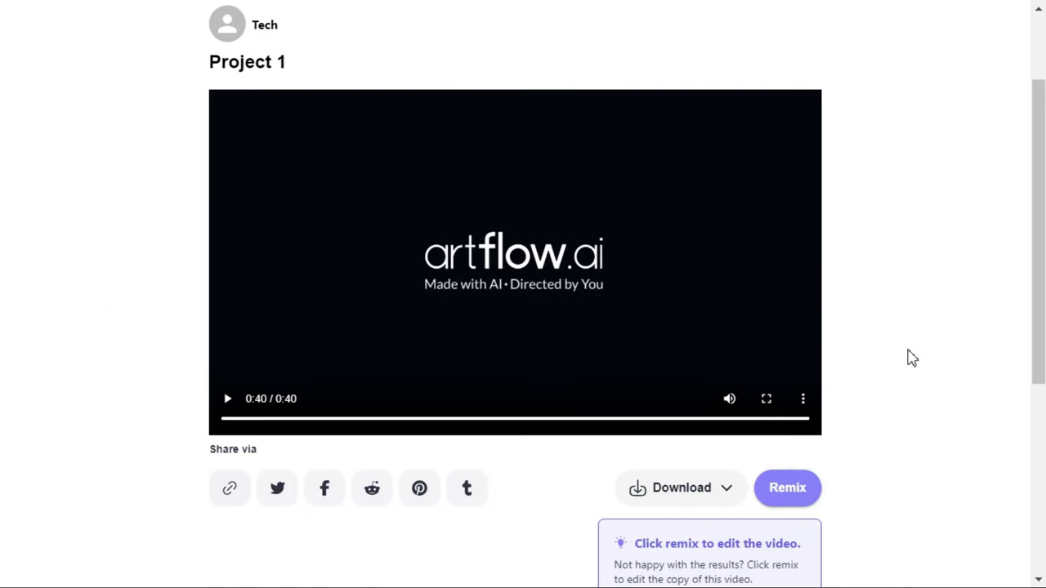
{"action": "scroll", "coordinate": [912, 358], "scroll_direction": "down", "scroll_amount": 2}
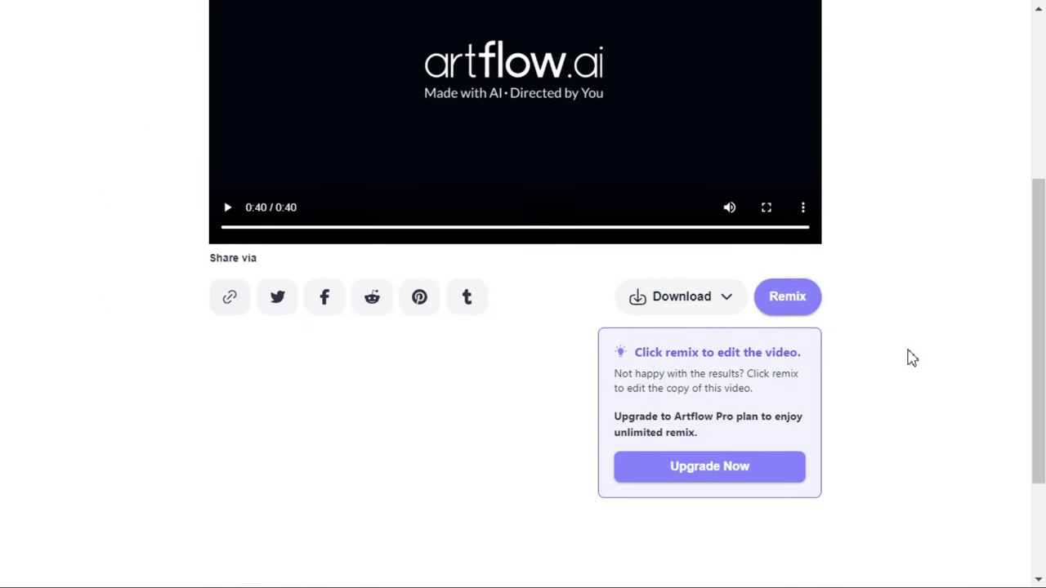
{"action": "left_click", "coordinate": [730, 300]}
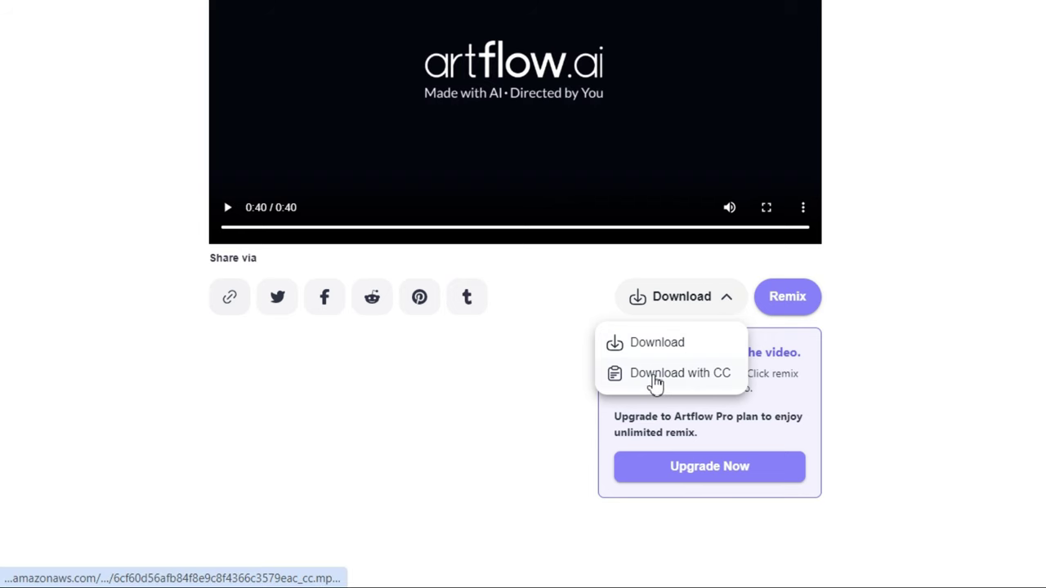
{"action": "left_click", "coordinate": [656, 382]}
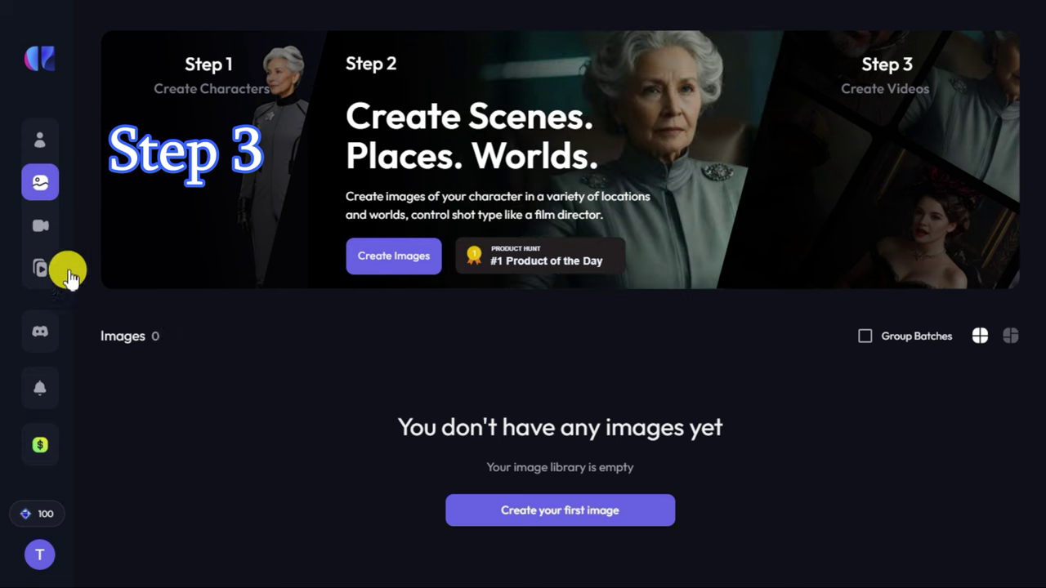
Browse the Tutorials & Templates gallery, then start a new project with Create Videos.
{"action": "mouse_move", "coordinate": [46, 234]}
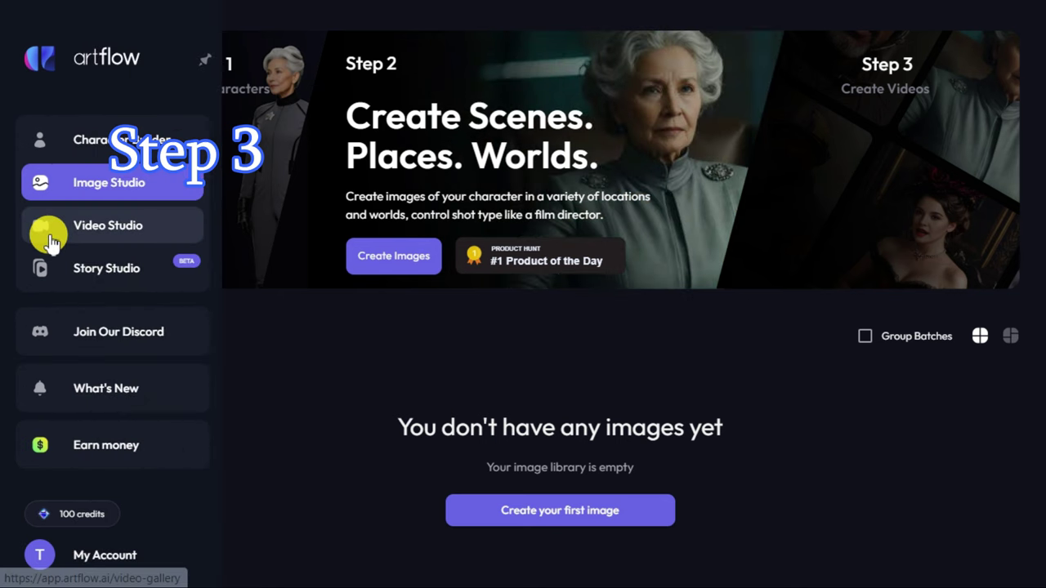
{"action": "left_click", "coordinate": [108, 233]}
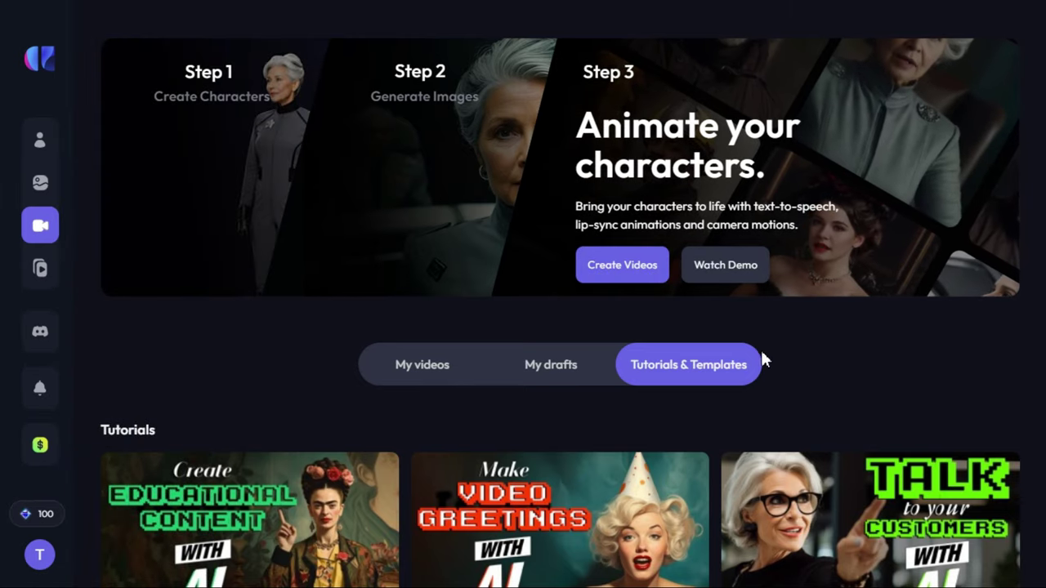
{"action": "scroll", "coordinate": [831, 384], "scroll_direction": "down", "scroll_amount": 5}
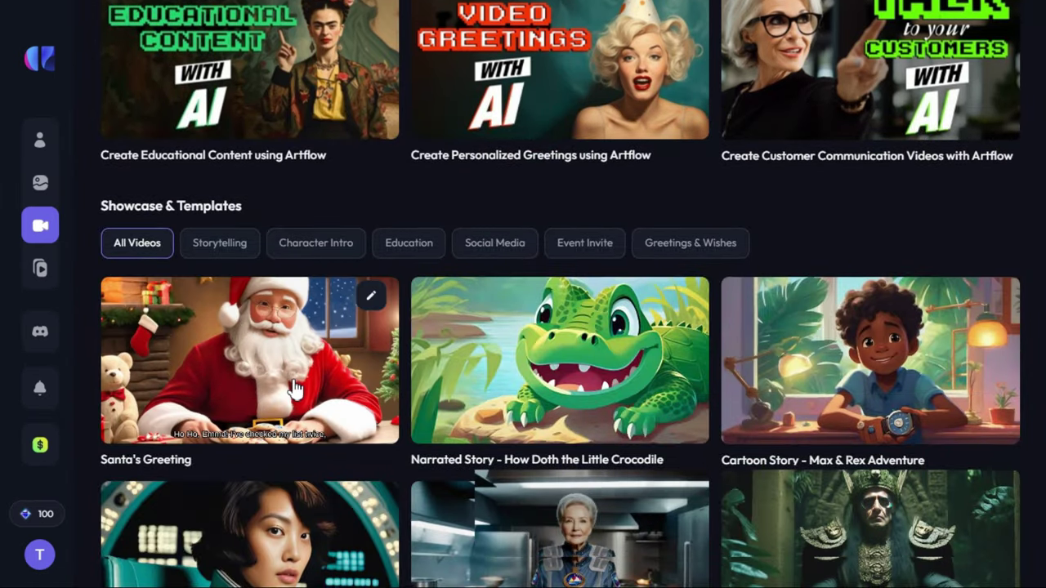
{"action": "scroll", "coordinate": [294, 390], "scroll_direction": "down", "scroll_amount": 3}
{"action": "scroll", "coordinate": [294, 390], "scroll_direction": "down", "scroll_amount": 1}
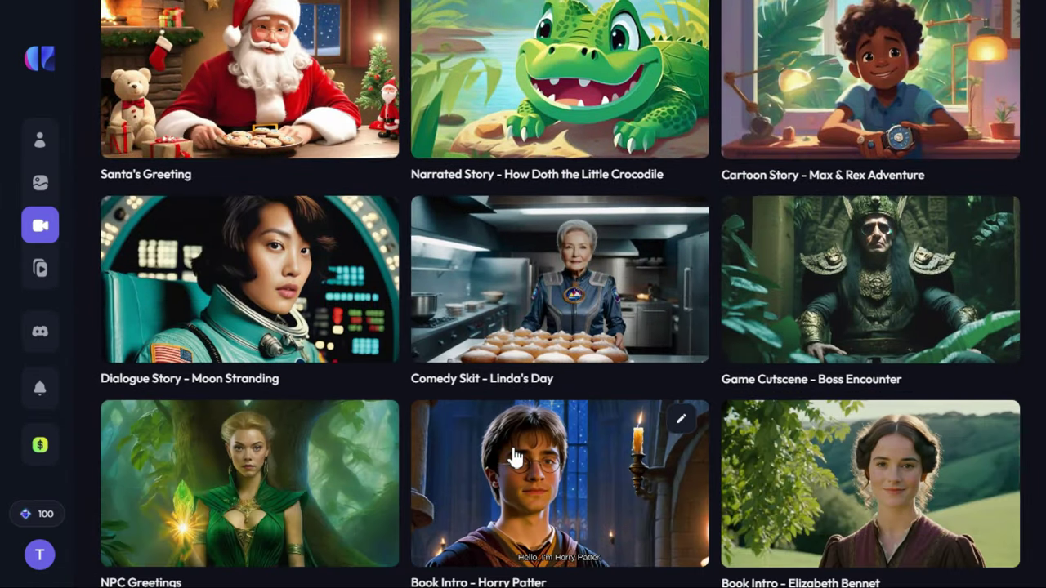
{"action": "scroll", "coordinate": [501, 461], "scroll_direction": "down", "scroll_amount": 1}
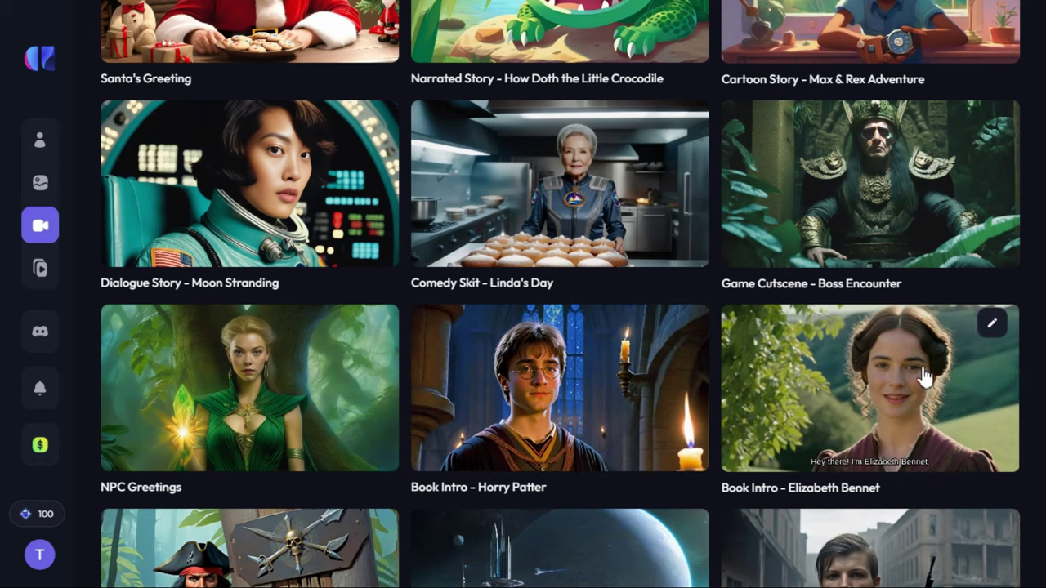
{"action": "scroll", "coordinate": [738, 367], "scroll_direction": "up", "scroll_amount": 9}
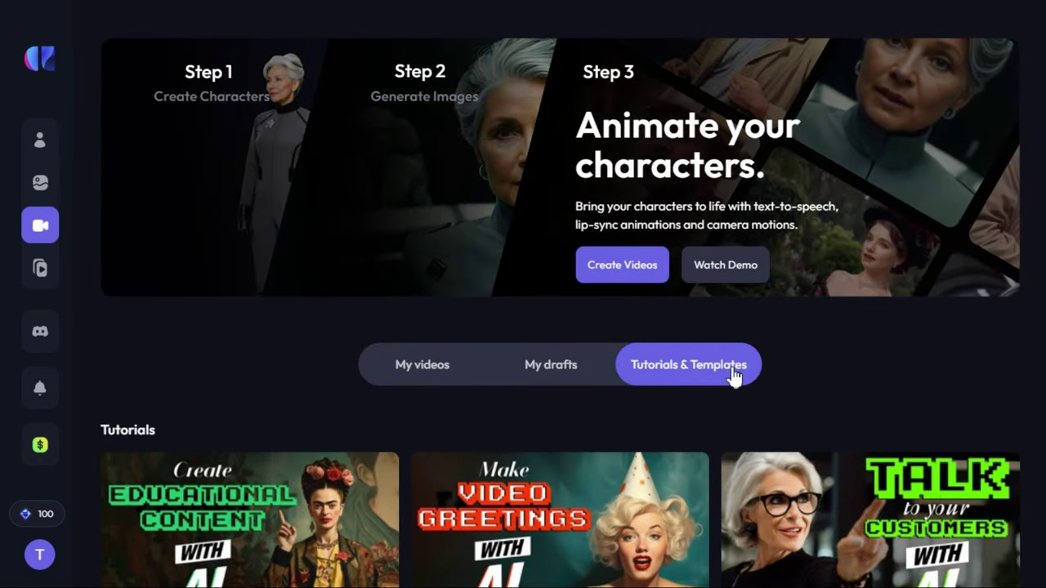
{"action": "left_click", "coordinate": [623, 269]}
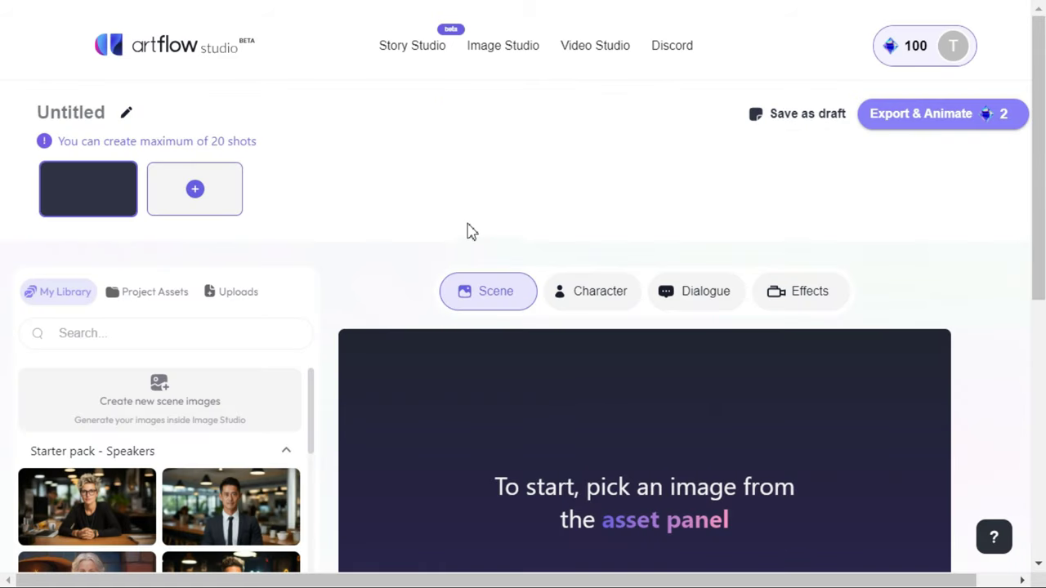
Upload image 3, the long-haired woman's street portrait, and set it as the shot's scene.
{"action": "left_click", "coordinate": [238, 299]}
{"action": "scroll", "coordinate": [315, 316], "scroll_direction": "down", "scroll_amount": 1}
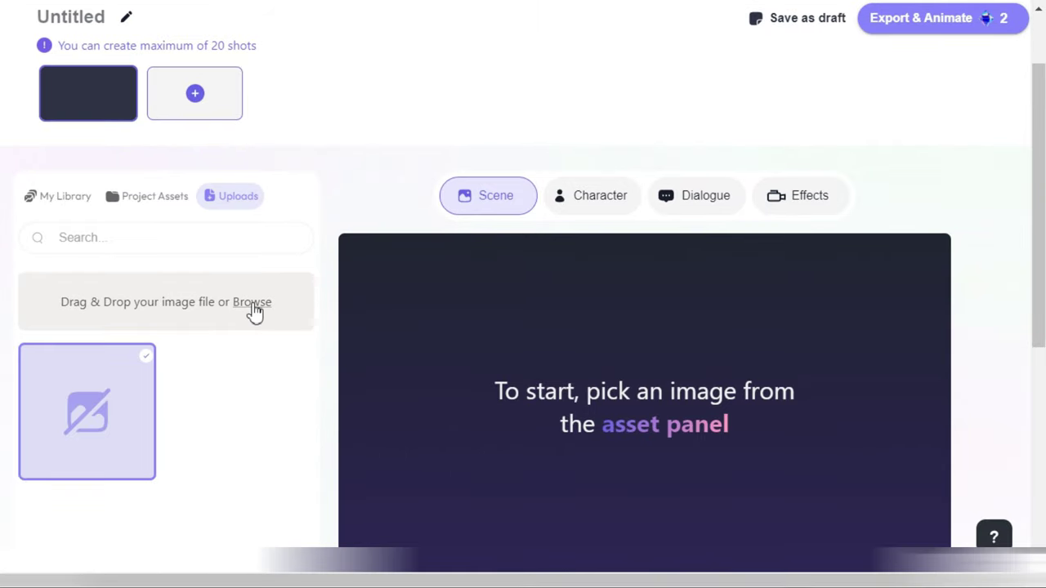
{"action": "left_click", "coordinate": [252, 304]}
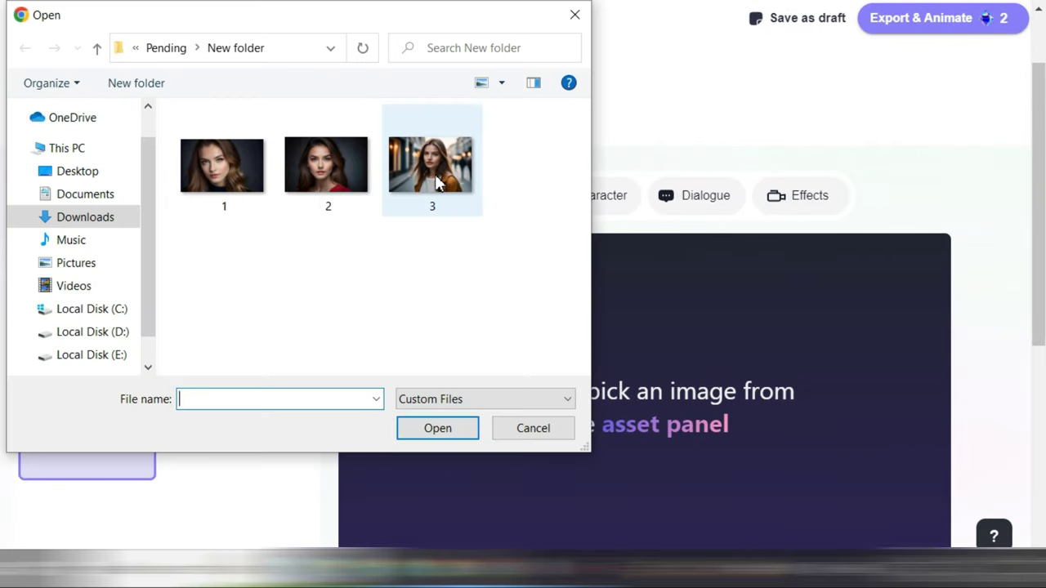
{"action": "double_click", "coordinate": [431, 167]}
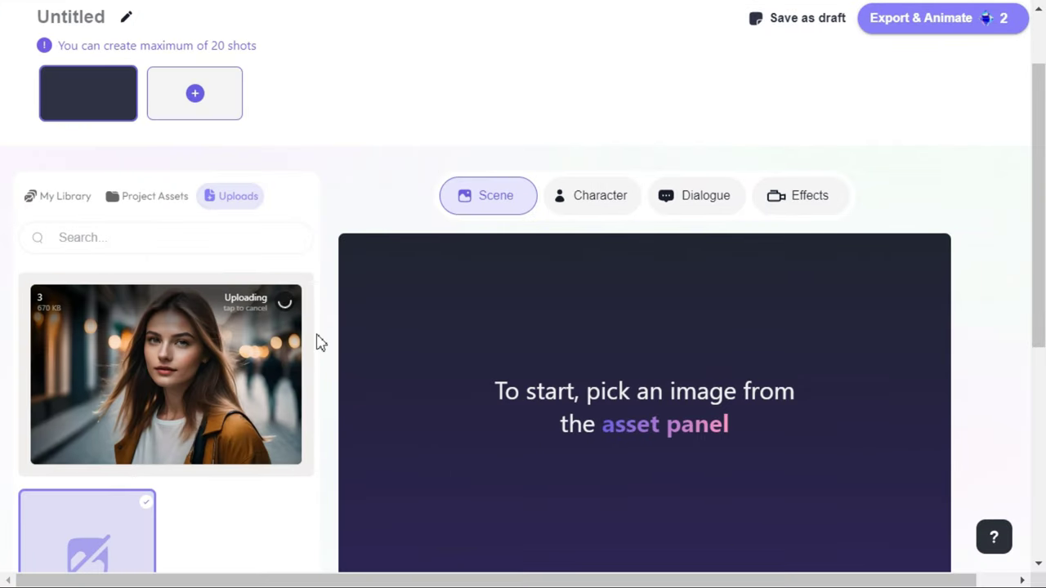
{"action": "scroll", "coordinate": [278, 327], "scroll_direction": "down", "scroll_amount": 1}
{"action": "left_click", "coordinate": [230, 312]}
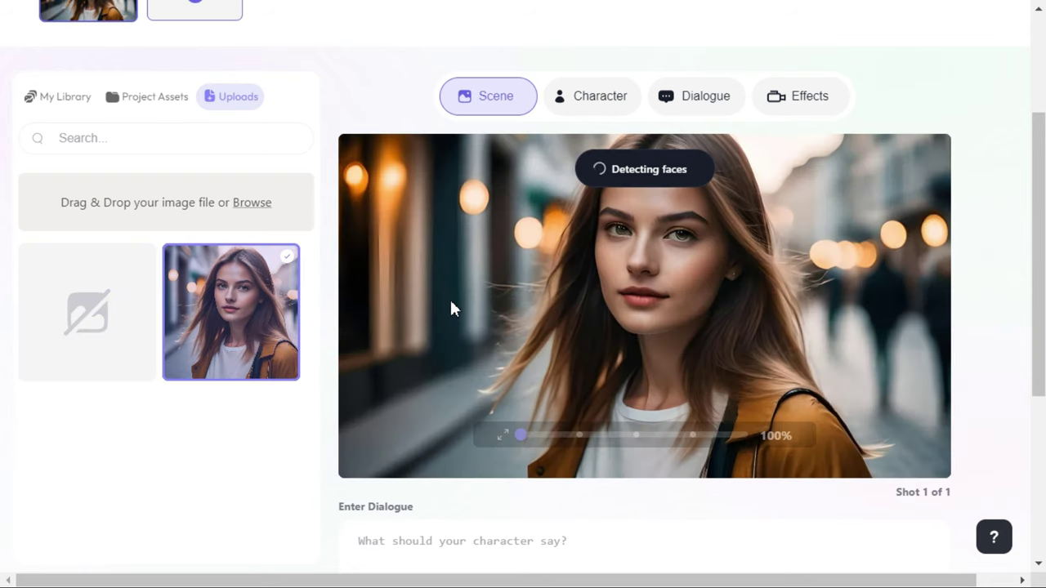
{"action": "left_click_drag", "start_coordinate": [774, 297], "coordinate": [796, 312]}
{"action": "scroll", "coordinate": [744, 225], "scroll_direction": "up", "scroll_amount": 1}
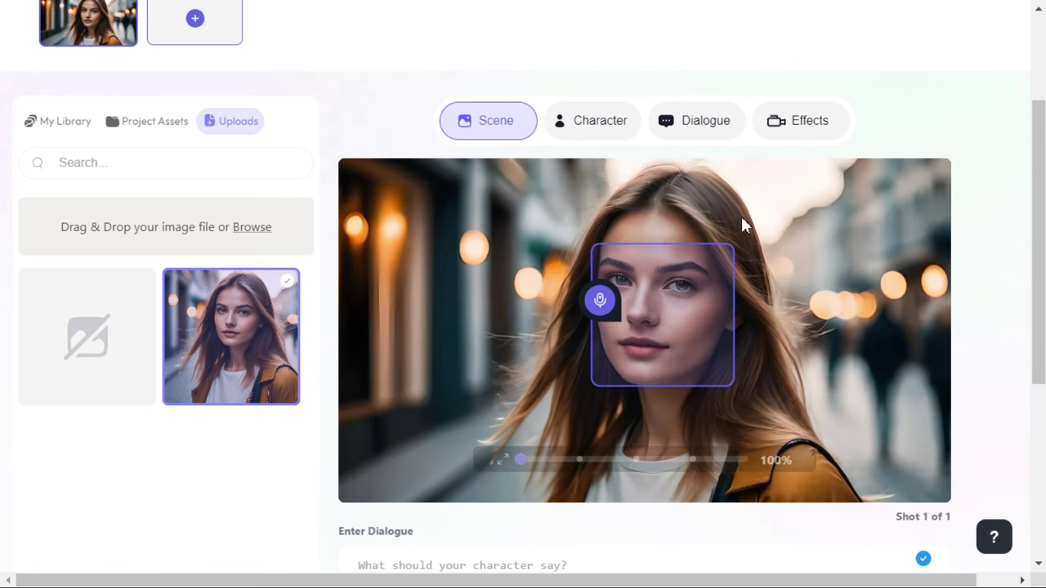
Assign the Katya voice from All Voices to the character.
{"action": "left_click", "coordinate": [697, 131]}
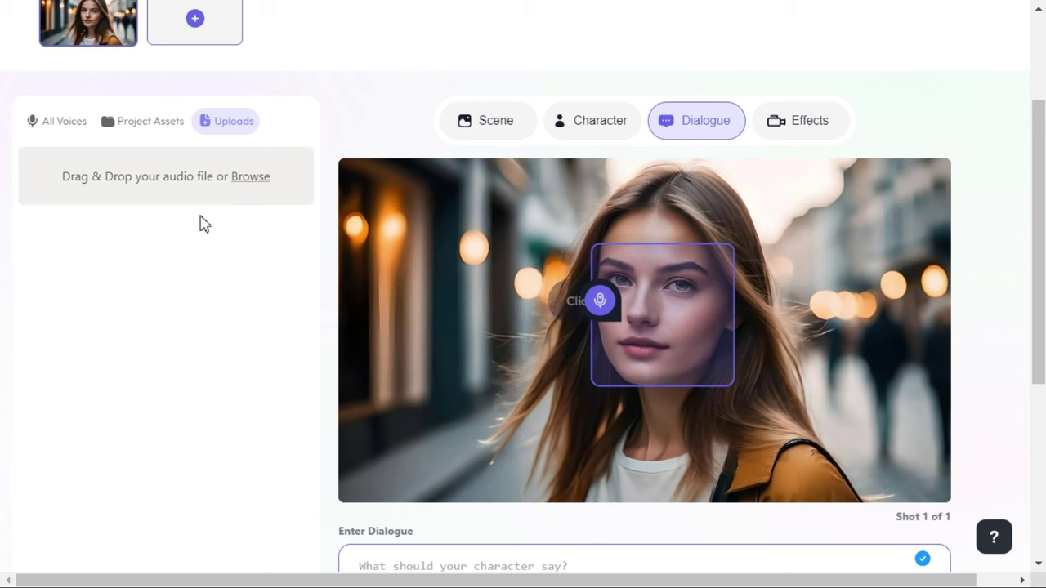
{"action": "left_click", "coordinate": [71, 127]}
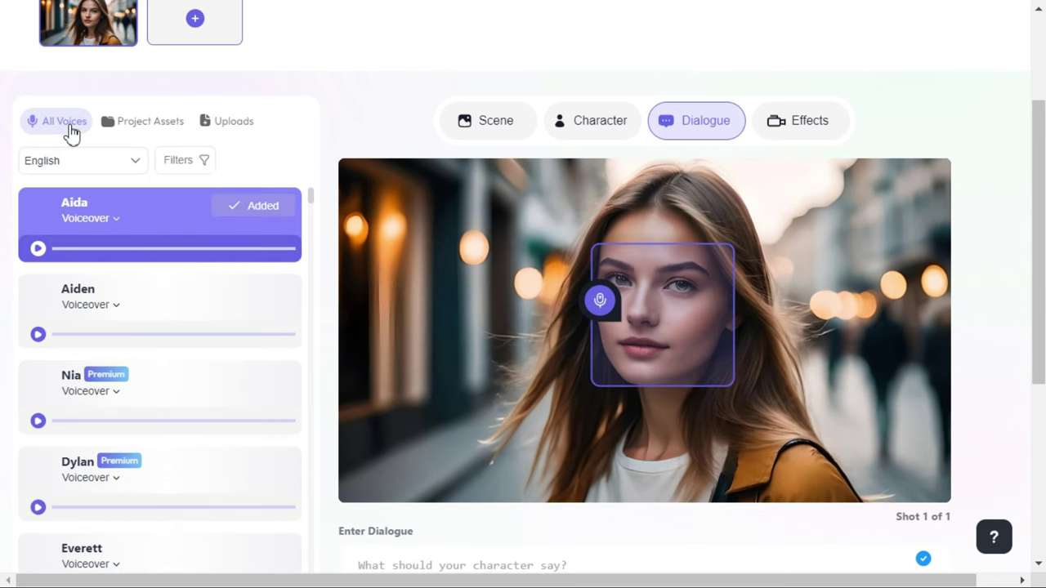
{"action": "scroll", "coordinate": [262, 378], "scroll_direction": "down", "scroll_amount": 15}
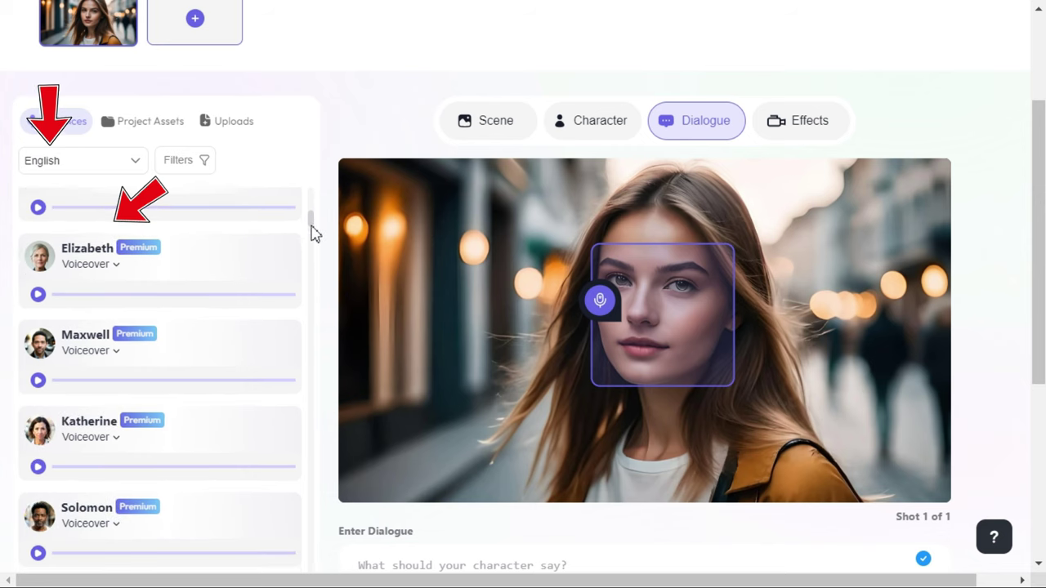
{"action": "scroll", "coordinate": [313, 294], "scroll_direction": "down", "scroll_amount": 15}
{"action": "scroll", "coordinate": [47, 416], "scroll_direction": "up", "scroll_amount": 1}
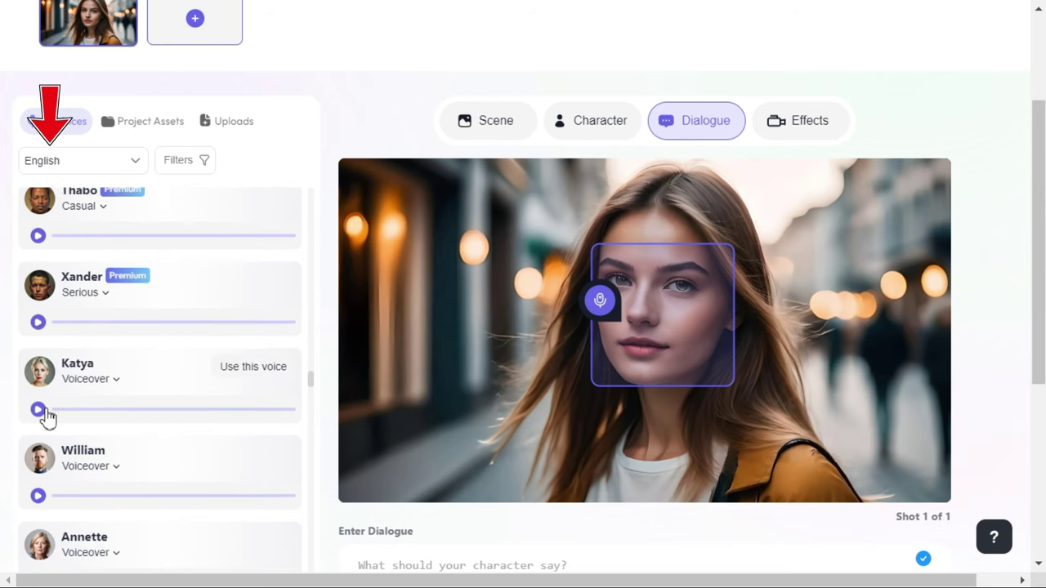
{"action": "left_click", "coordinate": [252, 367]}
Paste the like, share and subscribe paragraph into the dialogue box.
{"action": "scroll", "coordinate": [572, 327], "scroll_direction": "down", "scroll_amount": 3}
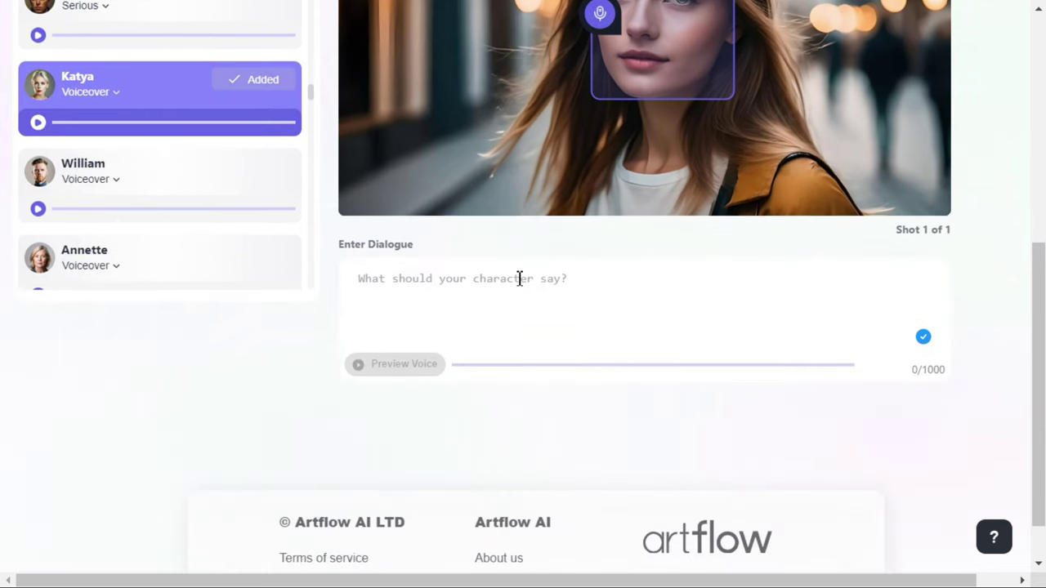
{"action": "left_click", "coordinate": [466, 286]}
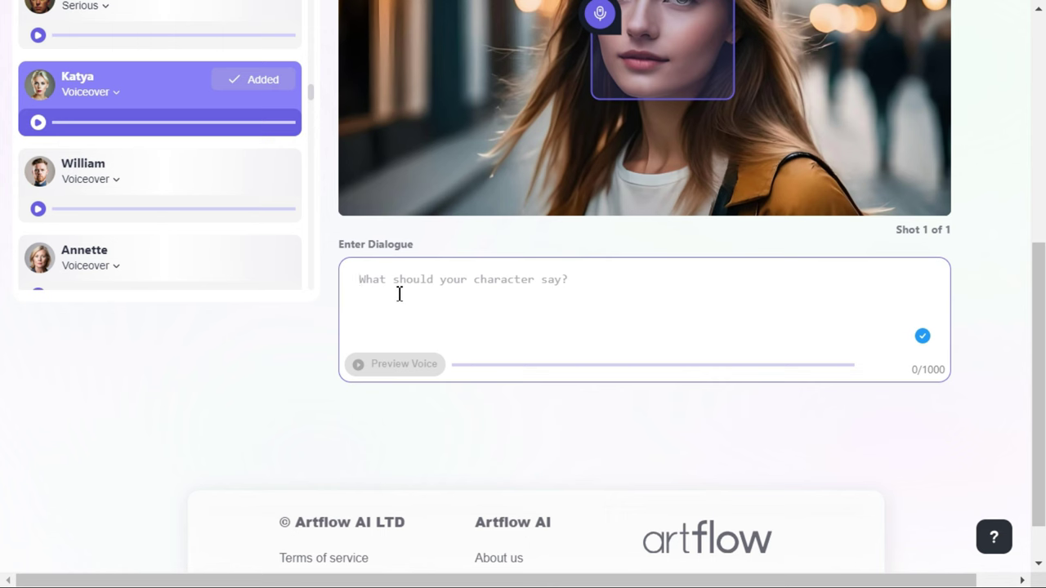
{"action": "type", "text": "I hope you've learned new things from this video. If so, I expect you to like the video and share it with your friends. This will give me motivation to make the next video.  Subscribe to the channel and hit the Bell icon so you don't miss out on upcoming AI videos."}
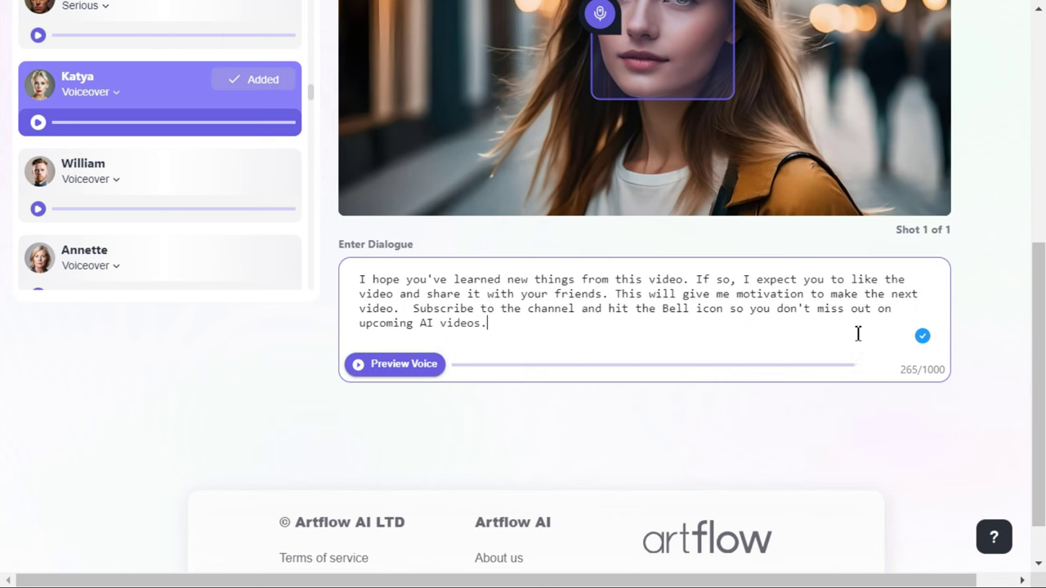
{"action": "scroll", "coordinate": [994, 331], "scroll_direction": "up", "scroll_amount": 5}
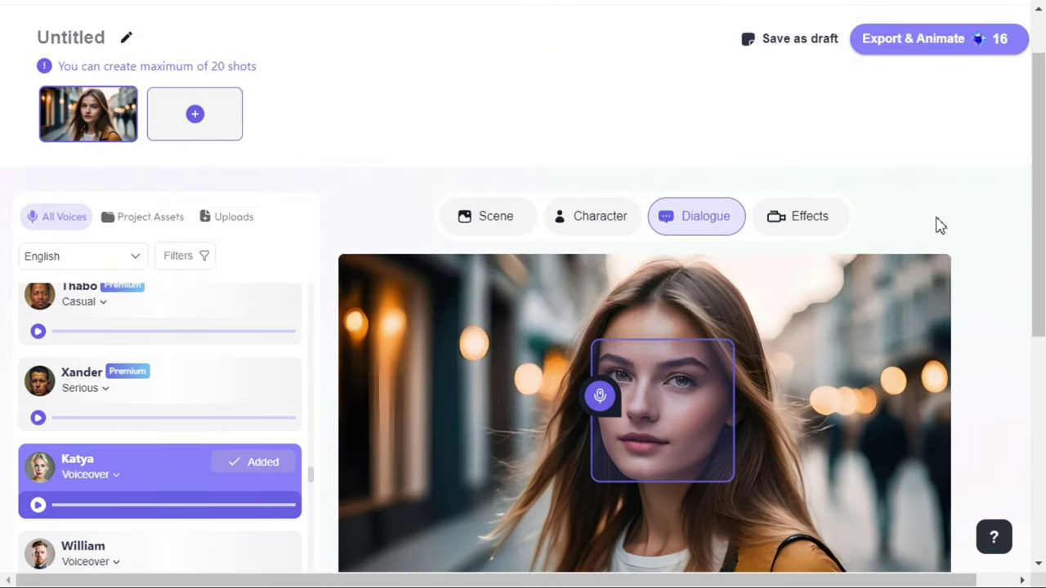
{"action": "scroll", "coordinate": [940, 226], "scroll_direction": "up", "scroll_amount": 1}
{"action": "mouse_move", "coordinate": [920, 118]}
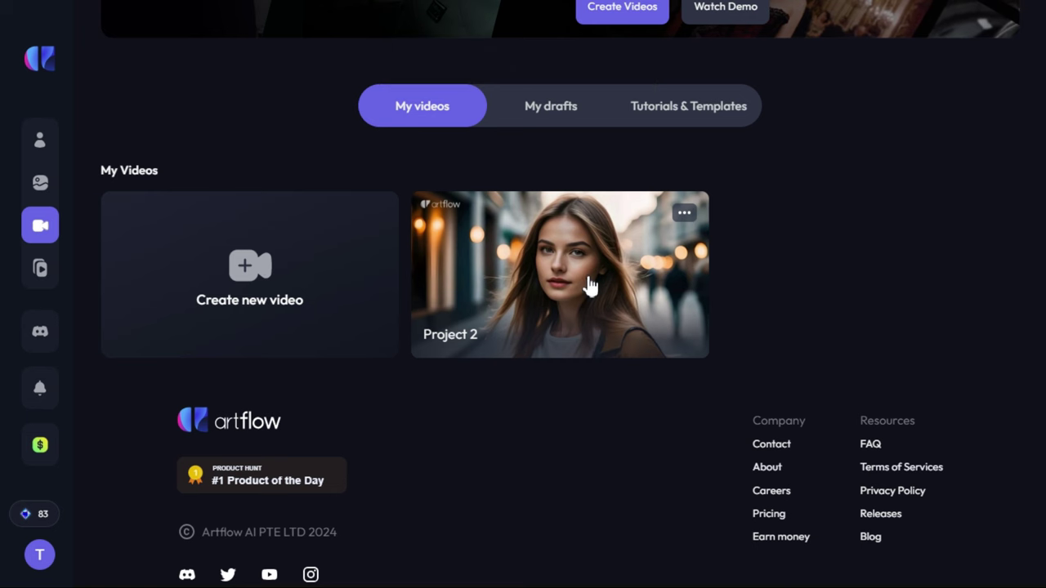
Open the Project 2 card in My videos and play it full screen.
{"action": "left_click", "coordinate": [588, 278]}
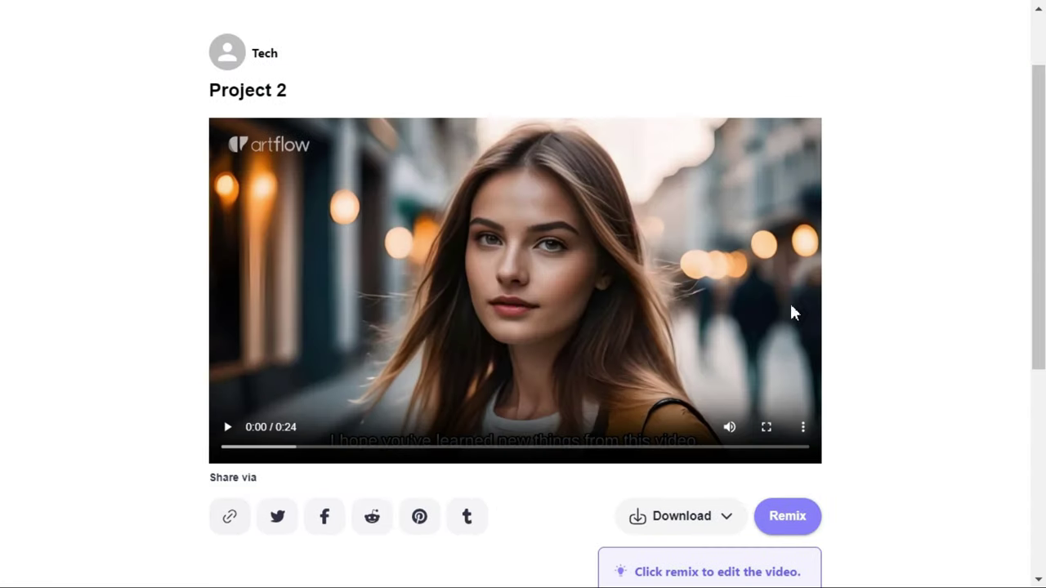
{"action": "left_click", "coordinate": [766, 427]}
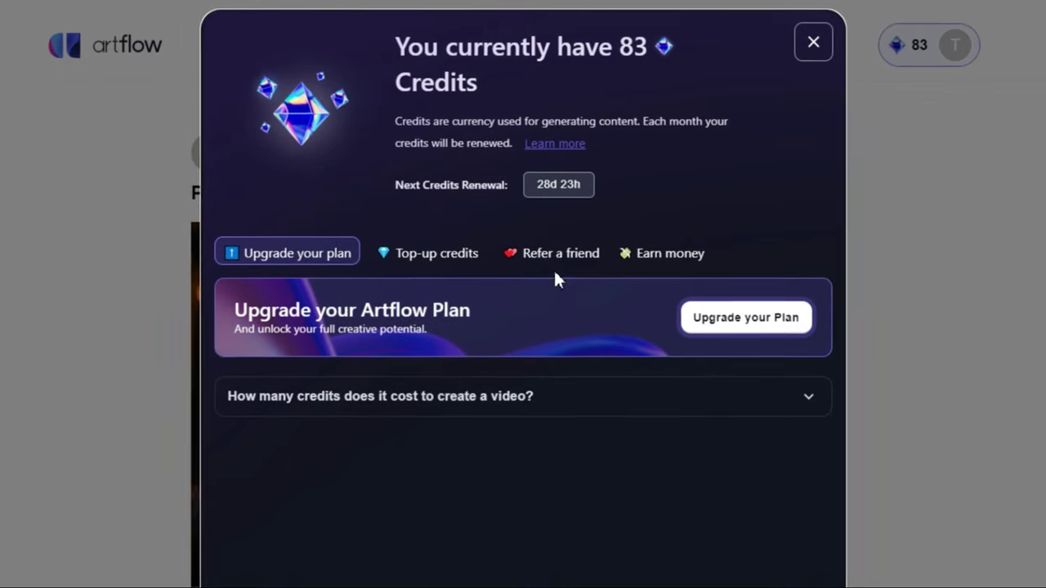
View the Refer a friend offer in the credits panel showing 83 credits.
{"action": "left_click", "coordinate": [556, 255]}
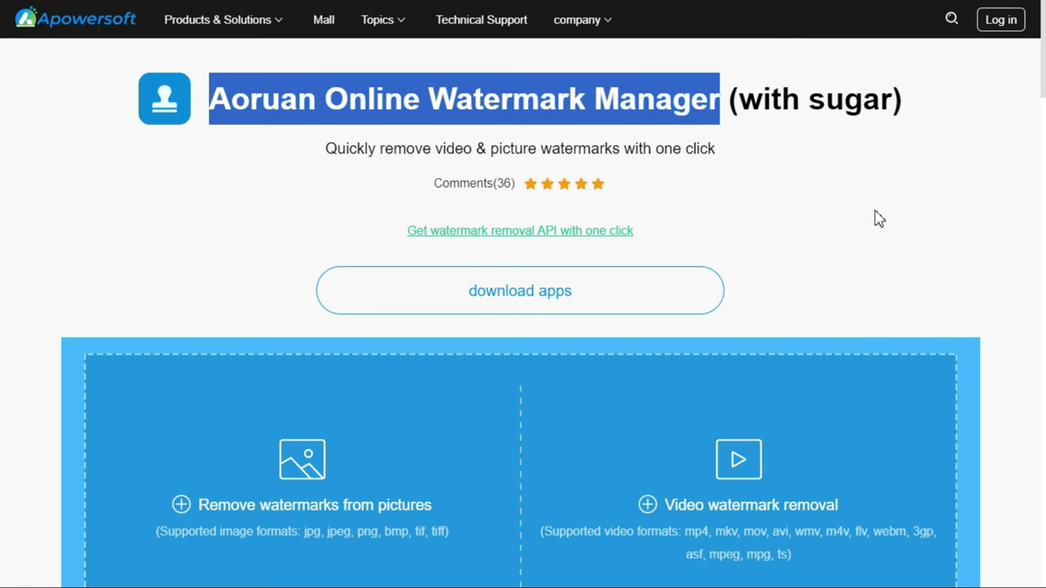
Upload the video 9.mp4 for video watermark removal.
{"action": "scroll", "coordinate": [874, 217], "scroll_direction": "down", "scroll_amount": 2}
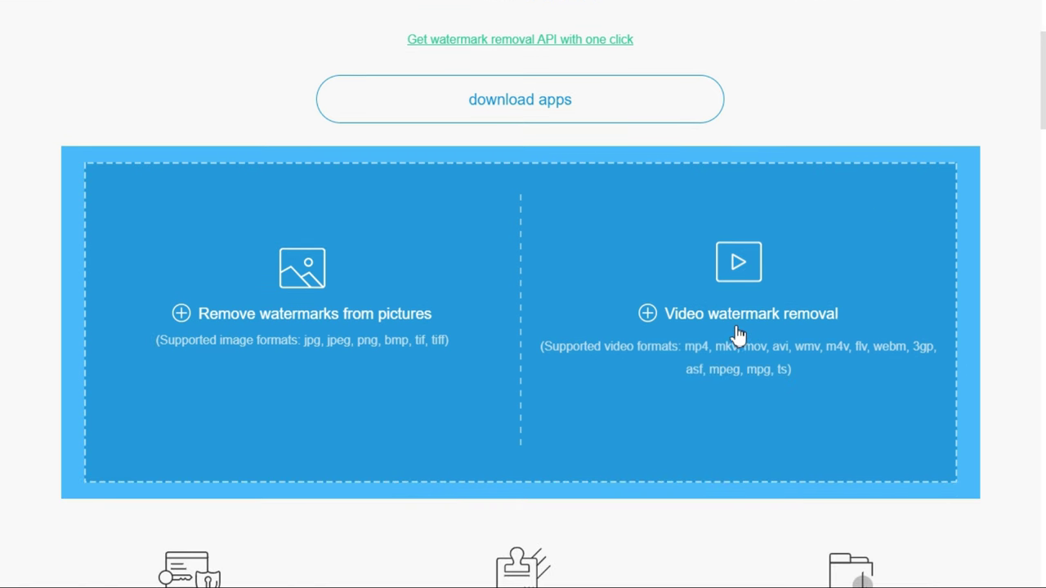
{"action": "left_click", "coordinate": [734, 327]}
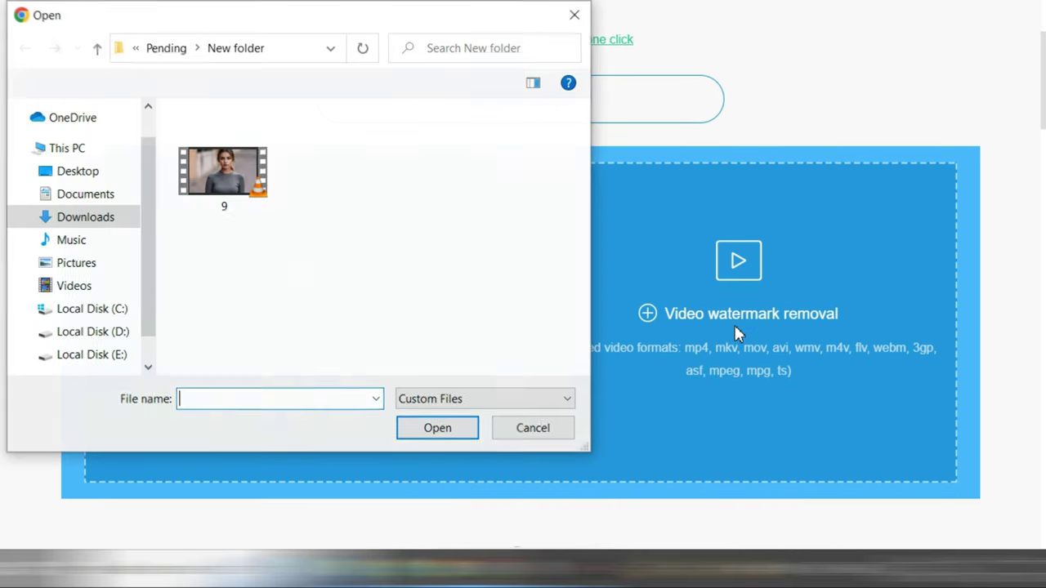
{"action": "double_click", "coordinate": [240, 192]}
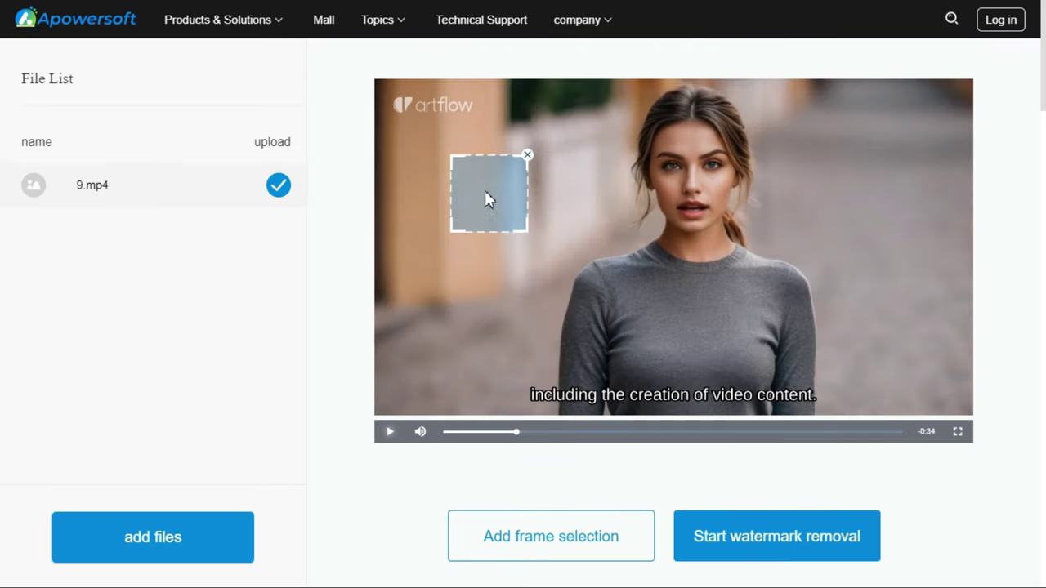
Fit the removal selection box tightly over the artflow logo in the top-left corner.
{"action": "left_click_drag", "start_coordinate": [486, 191], "coordinate": [408, 105]}
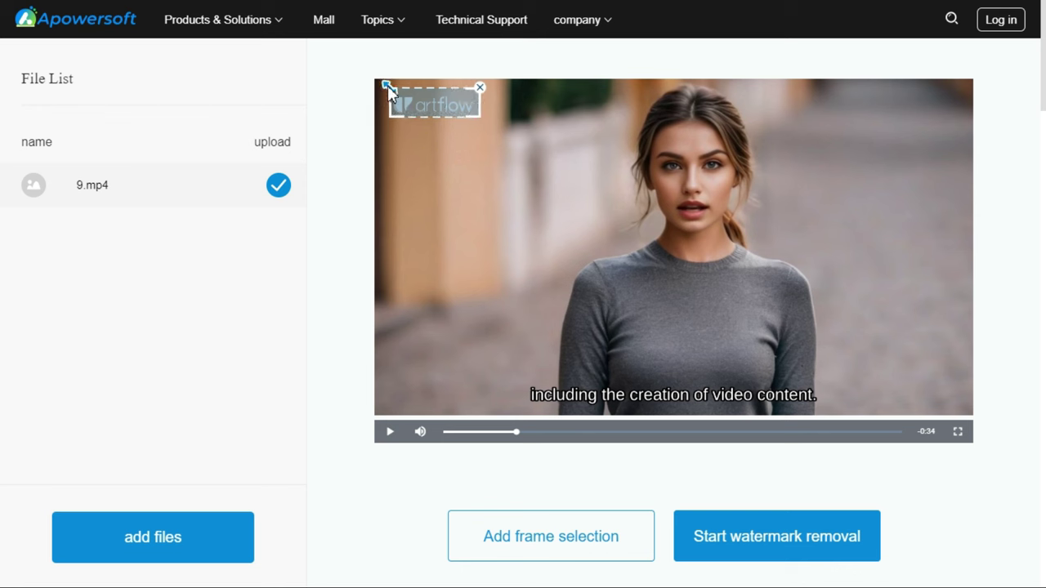
{"action": "left_click_drag", "start_coordinate": [387, 85], "coordinate": [388, 93]}
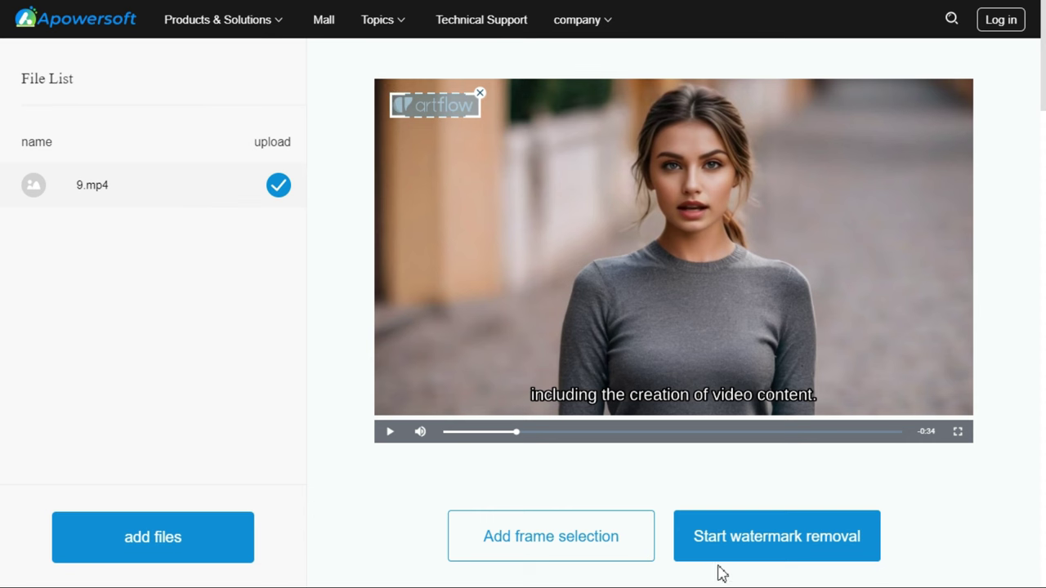